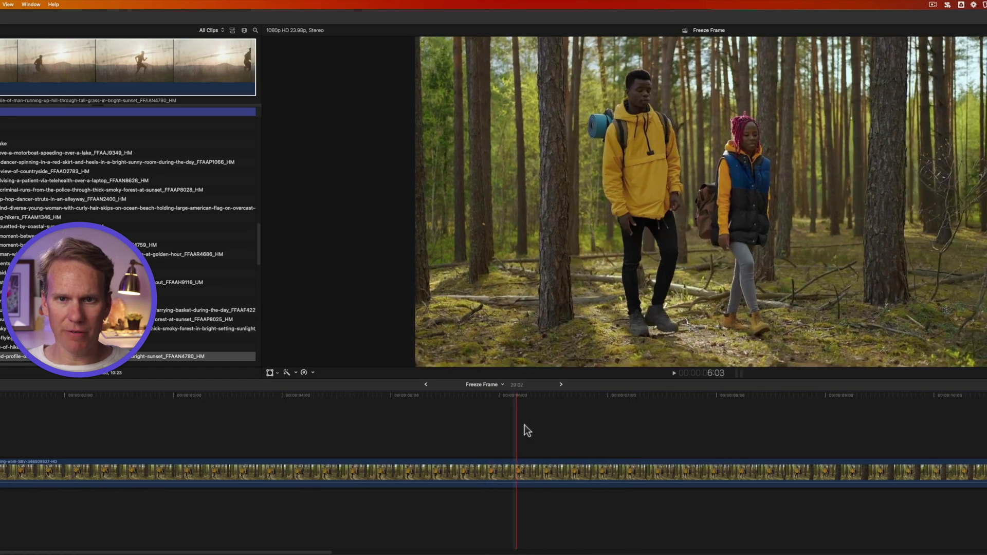
# Add a freeze frame at the 7:00 playhead position from the Edit menu
pyautogui.click(612, 427)
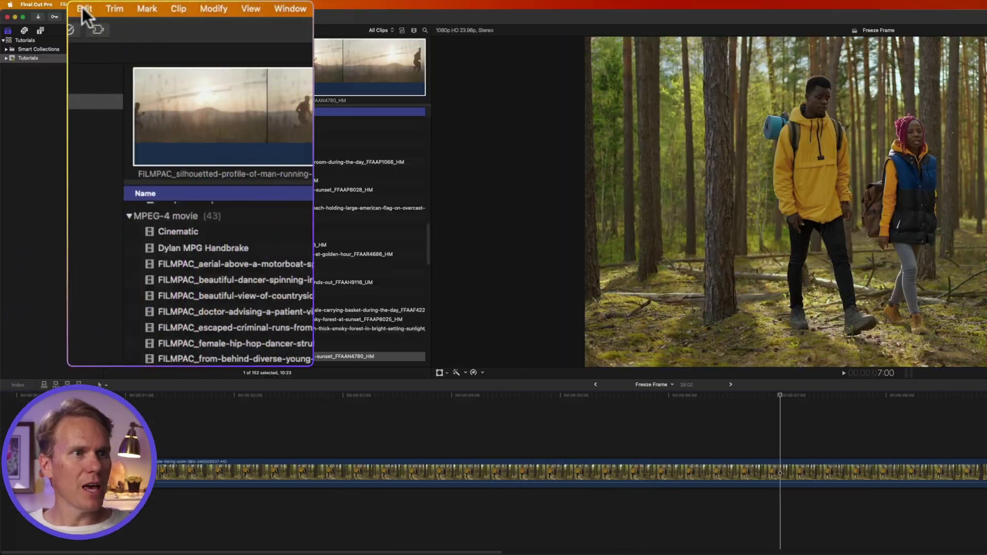
pyautogui.click(83, 8)
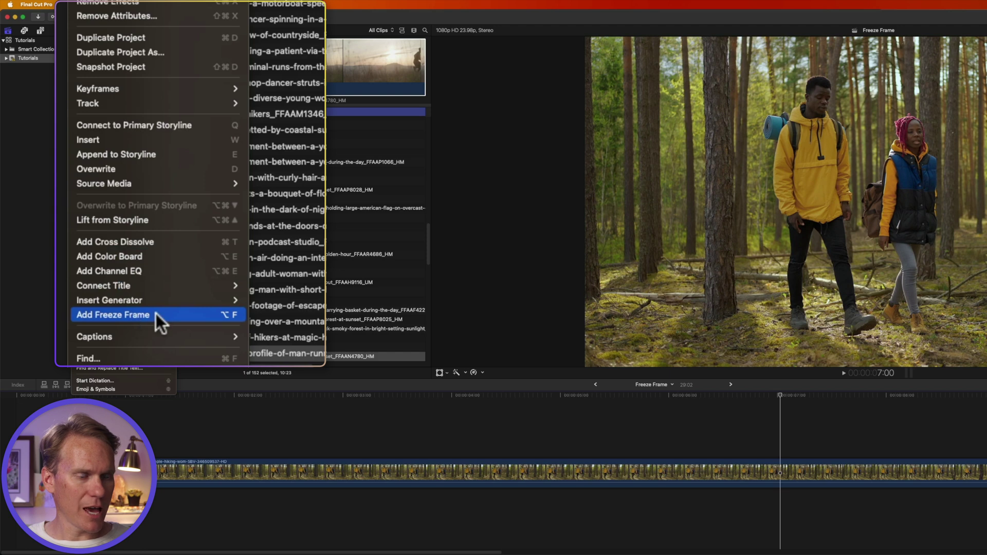
pyautogui.click(156, 314)
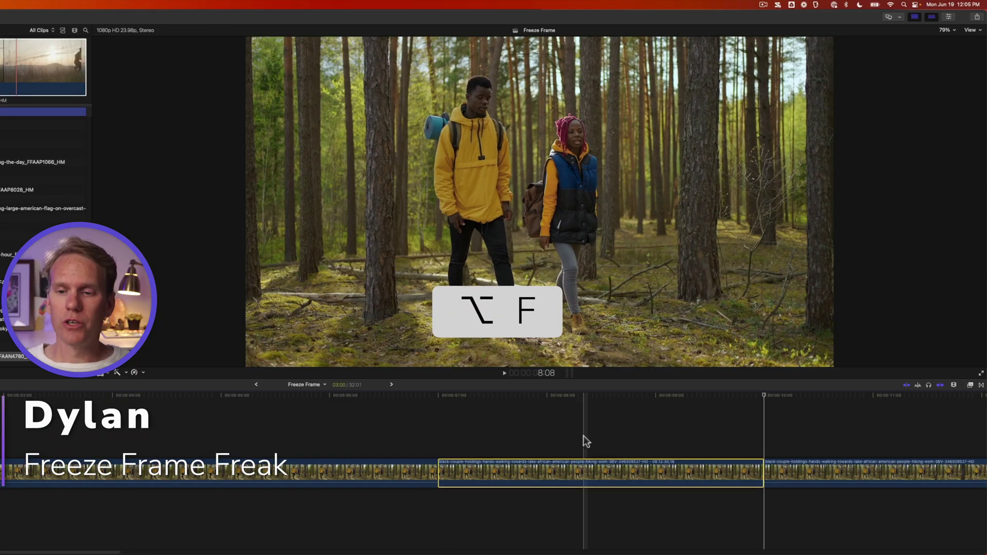
# Lift the middle 3-second segment above the storyline as a connected clip and trim both ends
pyautogui.keyDown('super'); pyautogui.click(787, 470); pyautogui.keyUp('super')
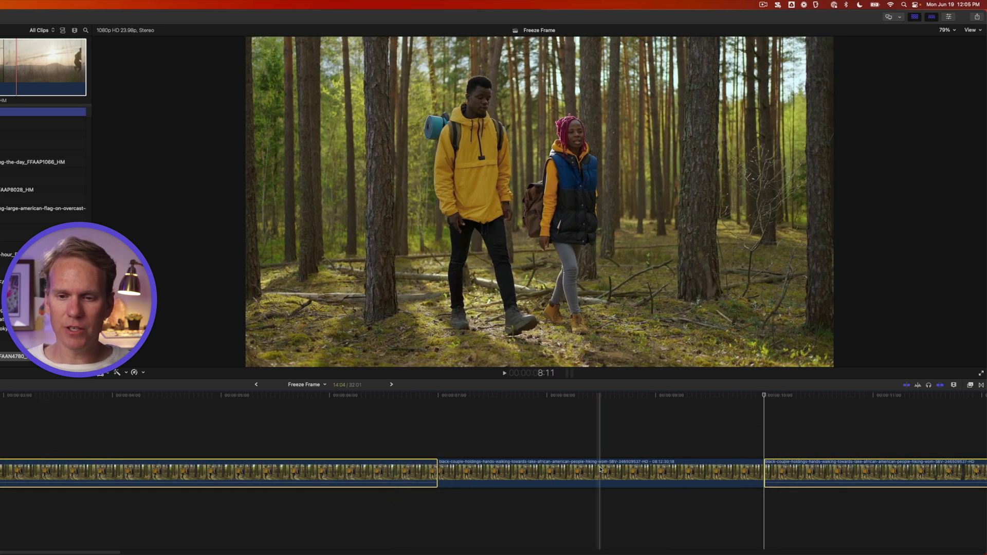
pyautogui.click(600, 470)
pyautogui.press('space')
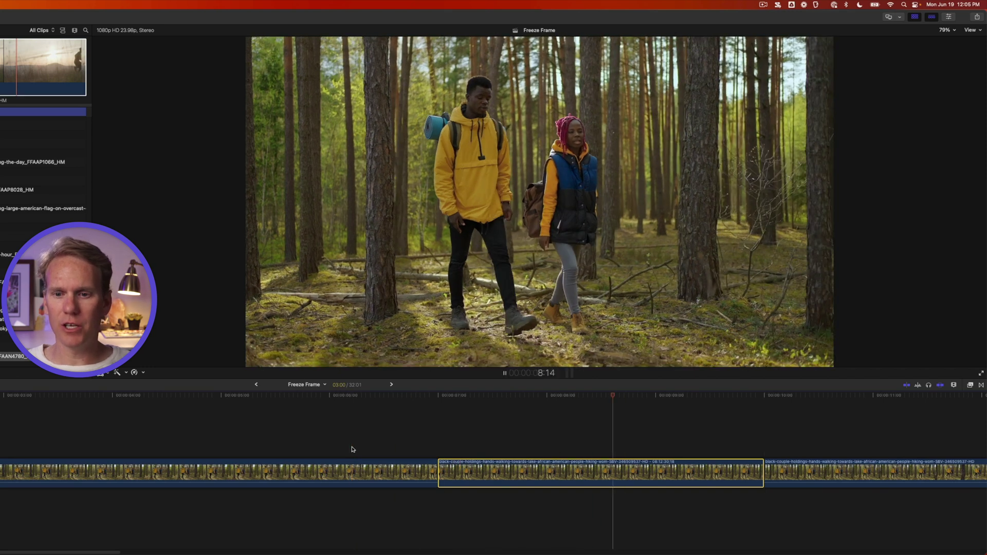
pyautogui.press('space')
pyautogui.click(592, 467)
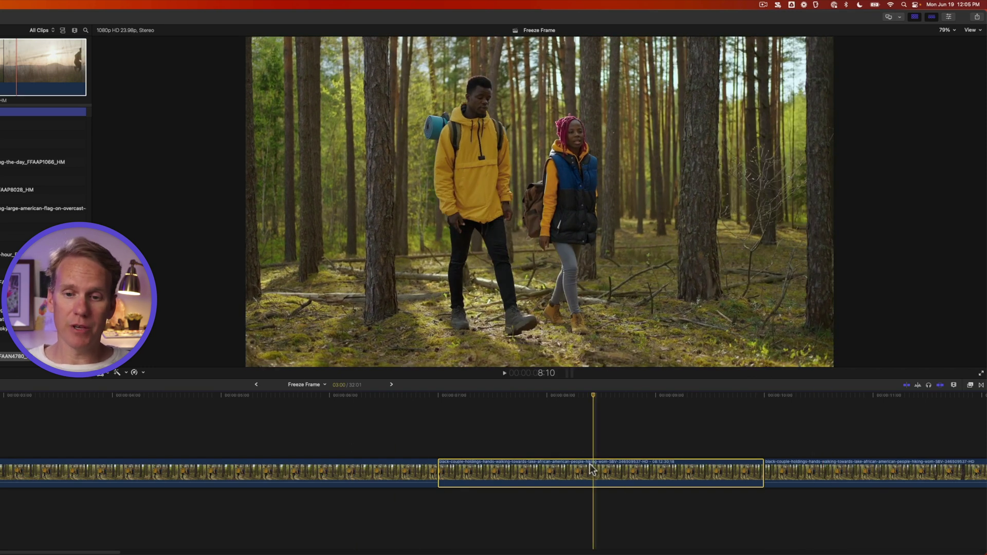
pyautogui.moveTo(595, 473); pyautogui.dragTo(358, 433)
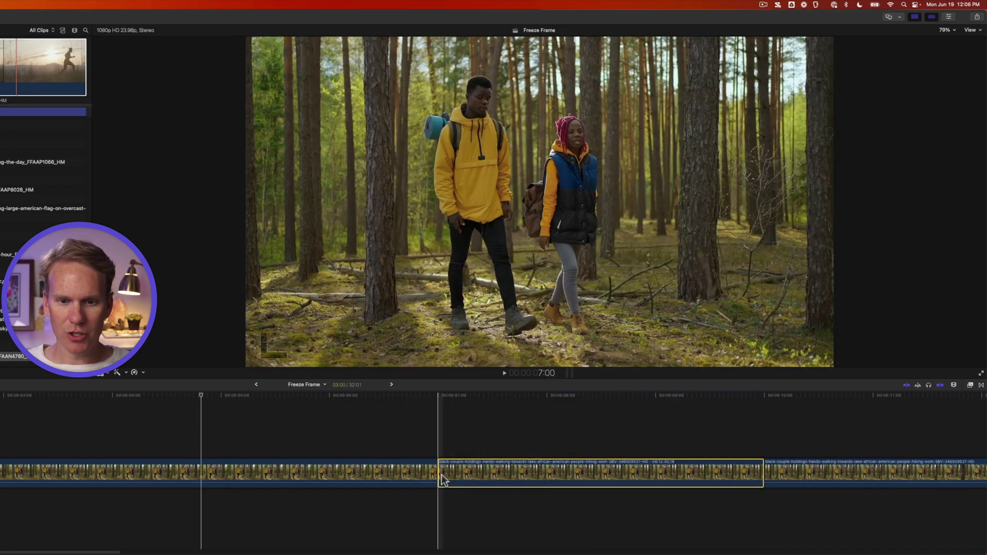
pyautogui.moveTo(442, 477)
pyautogui.mouseDown()
pyautogui.moveTo(589, 470)
pyautogui.moveTo(422, 478)
pyautogui.mouseUp()
pyautogui.moveTo(760, 478); pyautogui.dragTo(738, 476)
# Apply a Gaussian blur to the connected clip, then undo it
pyautogui.press('super+5')
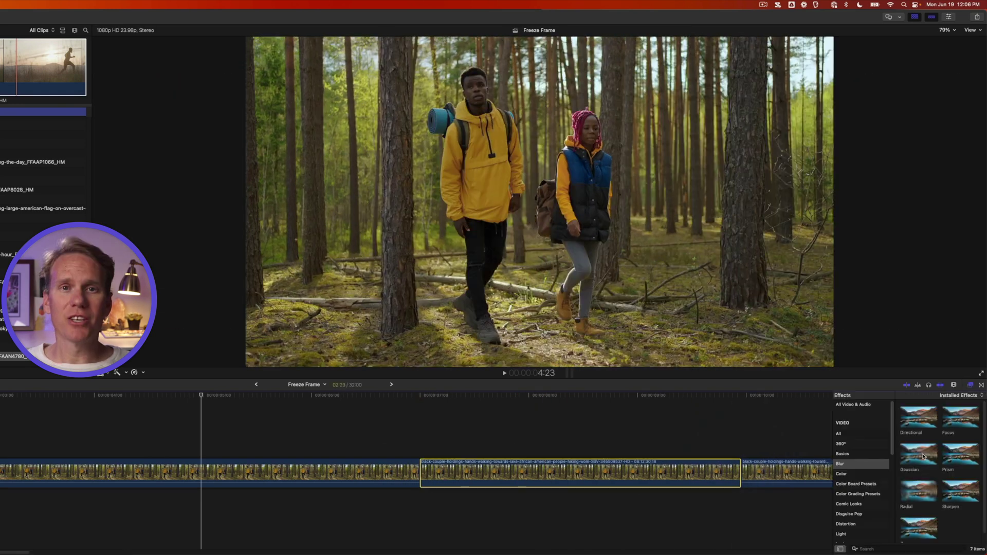
pyautogui.moveTo(924, 456); pyautogui.dragTo(591, 479)
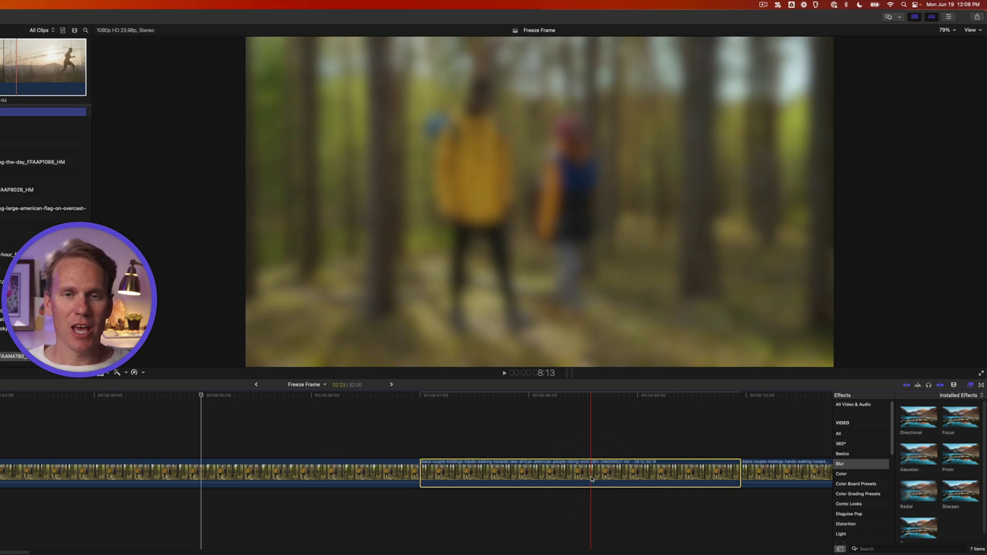
pyautogui.press('super+z')
pyautogui.press('super+5')
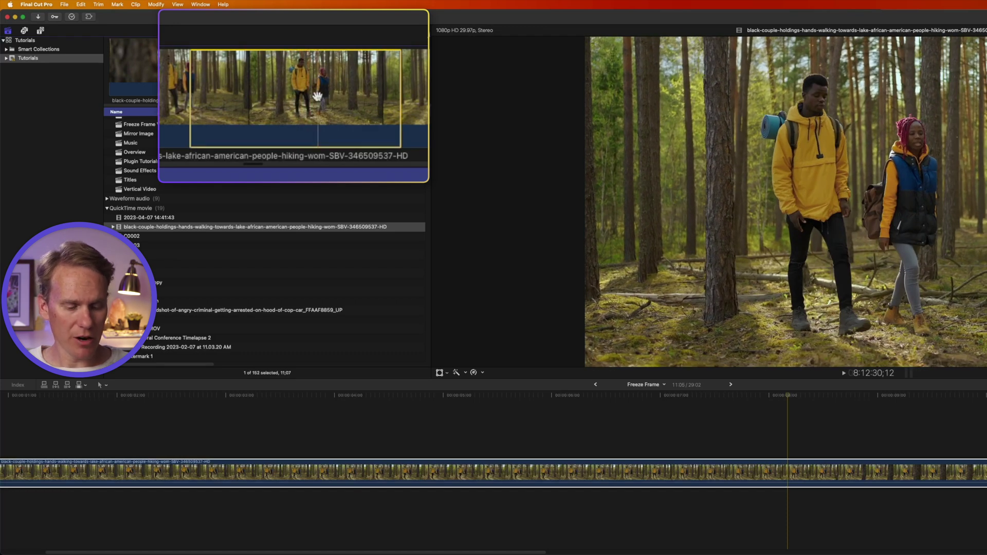
# Add a connected freeze frame with Option-F, slide it later and shorten its end
pyautogui.hotkey('alt', 'f')
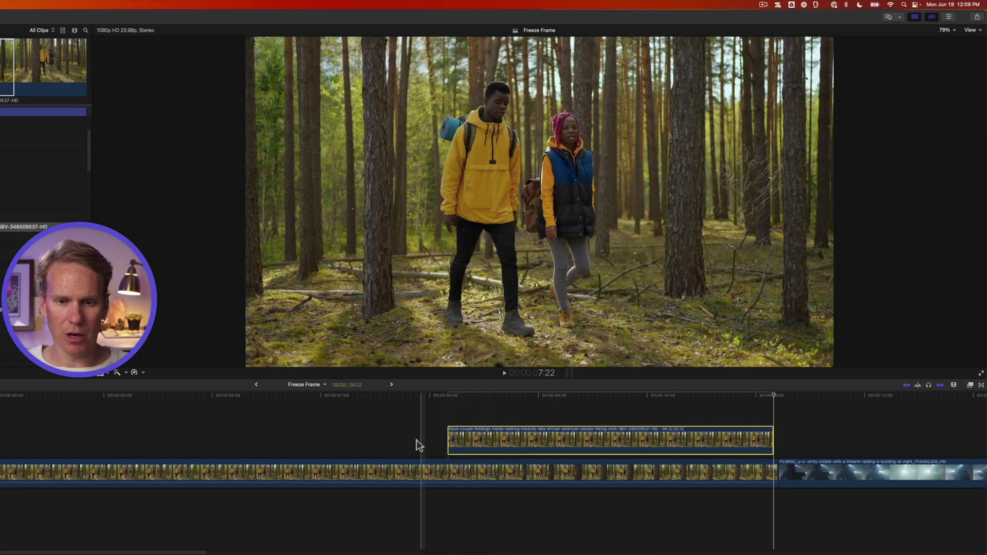
pyautogui.moveTo(538, 437)
pyautogui.mouseDown()
pyautogui.moveTo(355, 438)
pyautogui.moveTo(533, 438)
pyautogui.mouseUp()
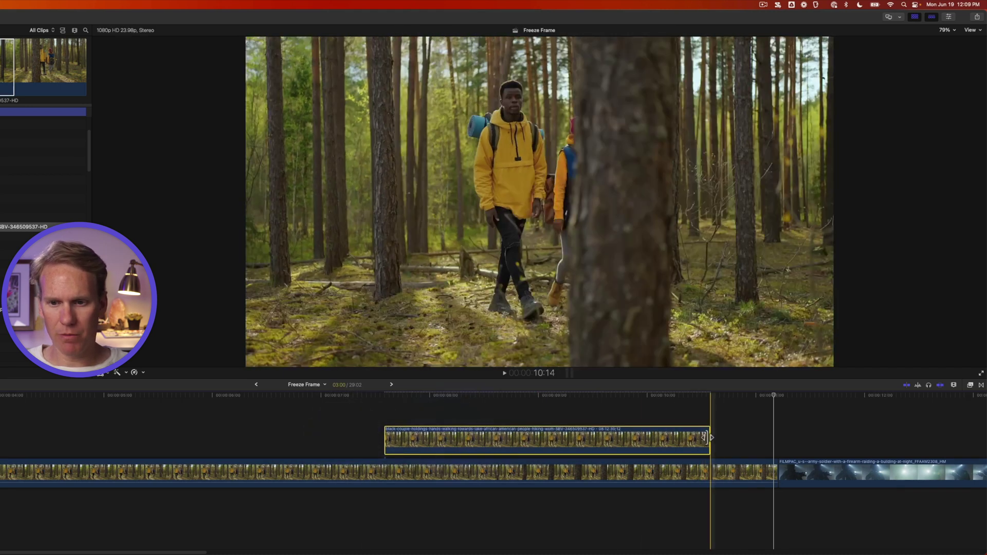
pyautogui.moveTo(709, 438); pyautogui.dragTo(661, 438)
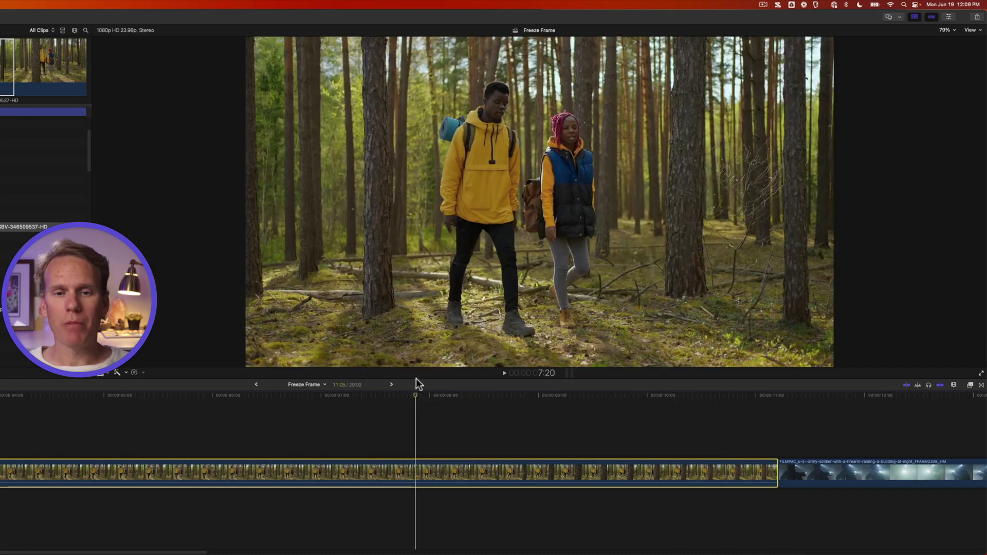
# Insert a freeze frame into the hiking clip and set its duration to 2:00
pyautogui.hotkey('alt', 'f')
pyautogui.click(545, 497)
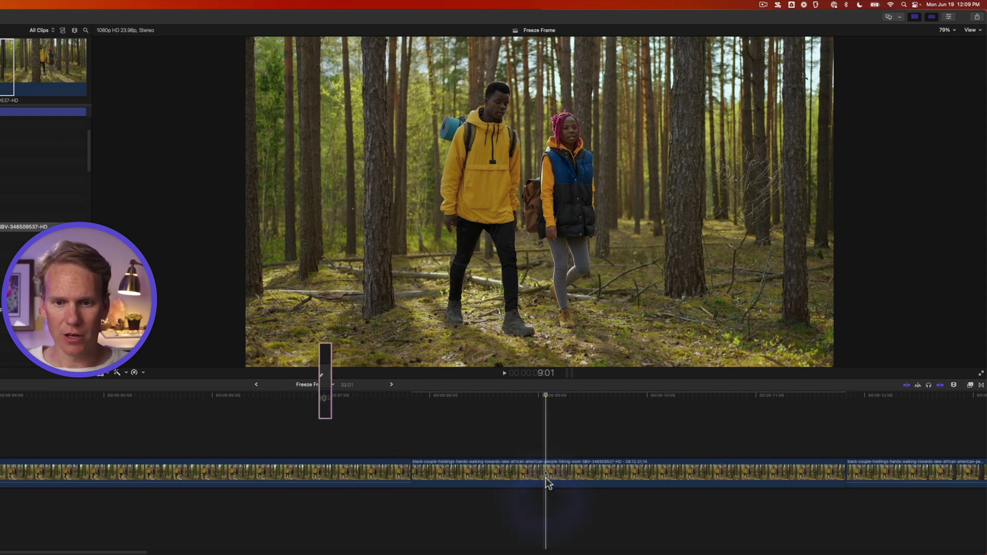
pyautogui.click(545, 477)
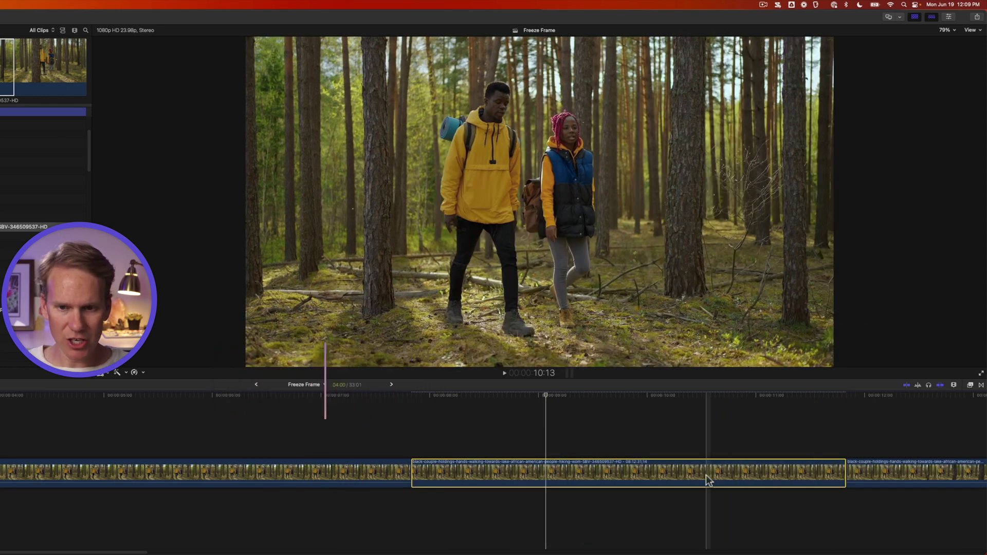
pyautogui.hotkey('ctrl', 'd')
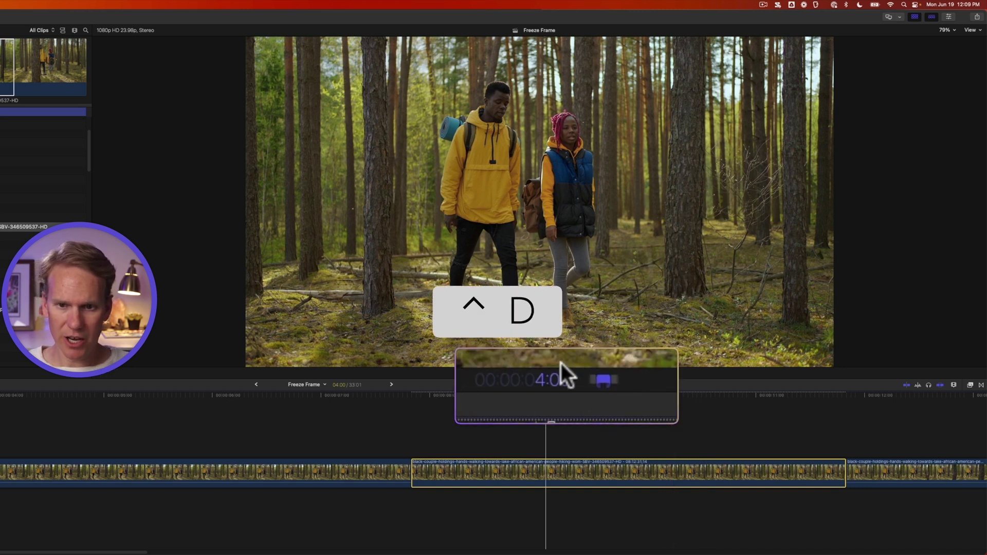
pyautogui.write('2')
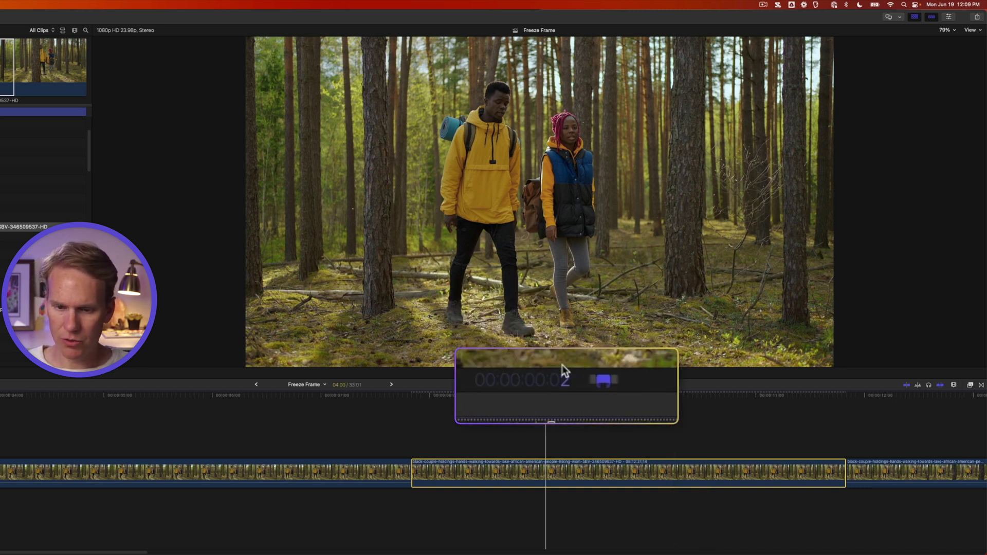
pyautogui.write(':00')
pyautogui.press('Return')
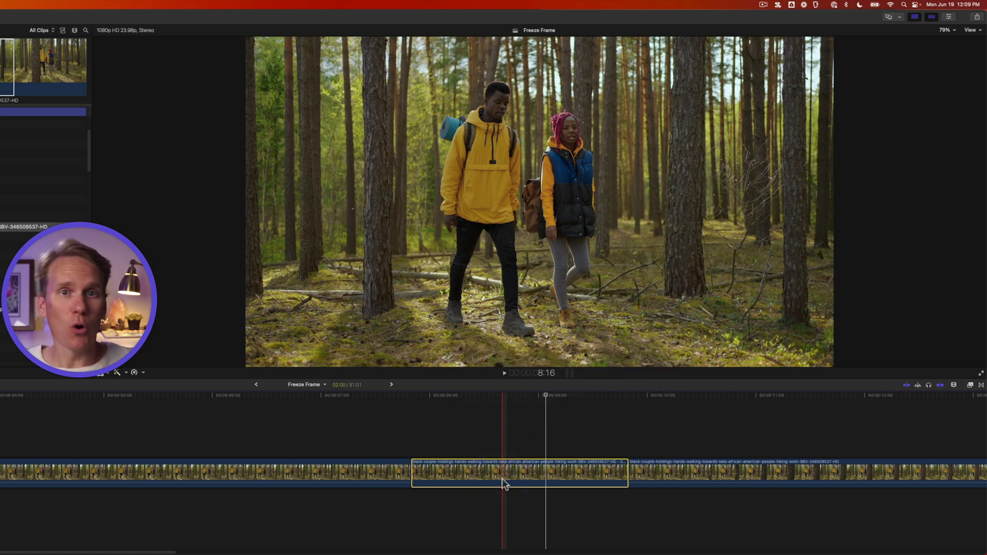
pyautogui.press('super+comma')
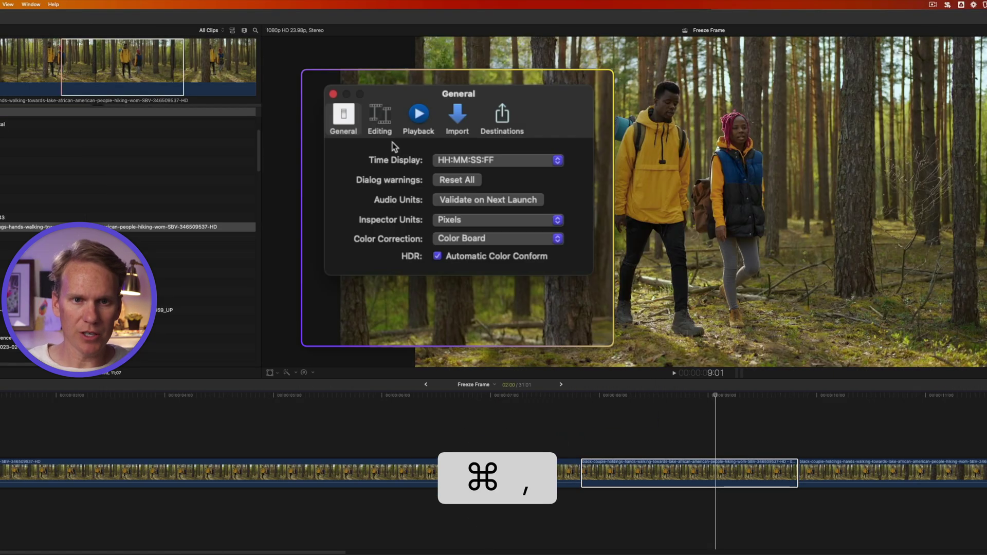
# Set the Editing preference Still Image duration to 2 seconds, then insert and select a freeze frame
pyautogui.click(381, 125)
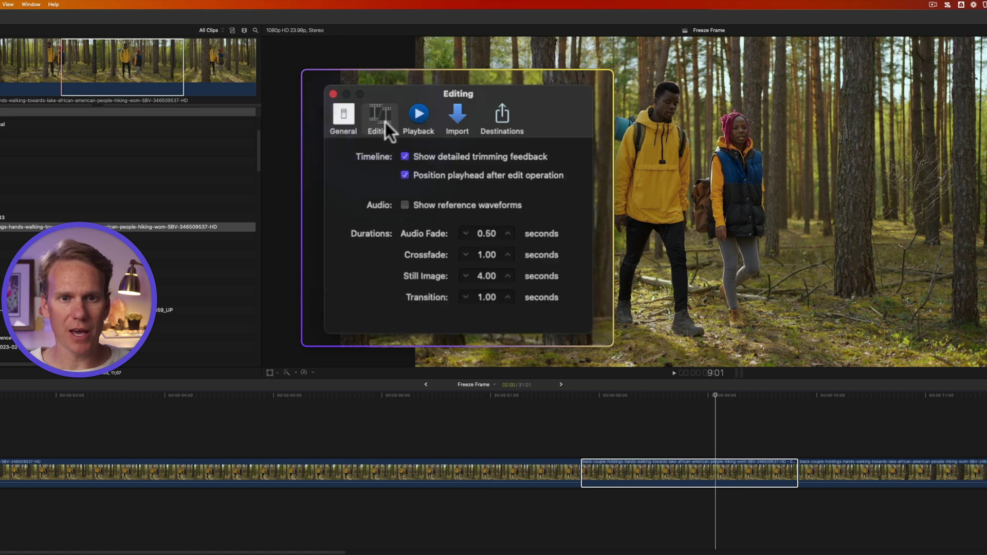
pyautogui.click(485, 276)
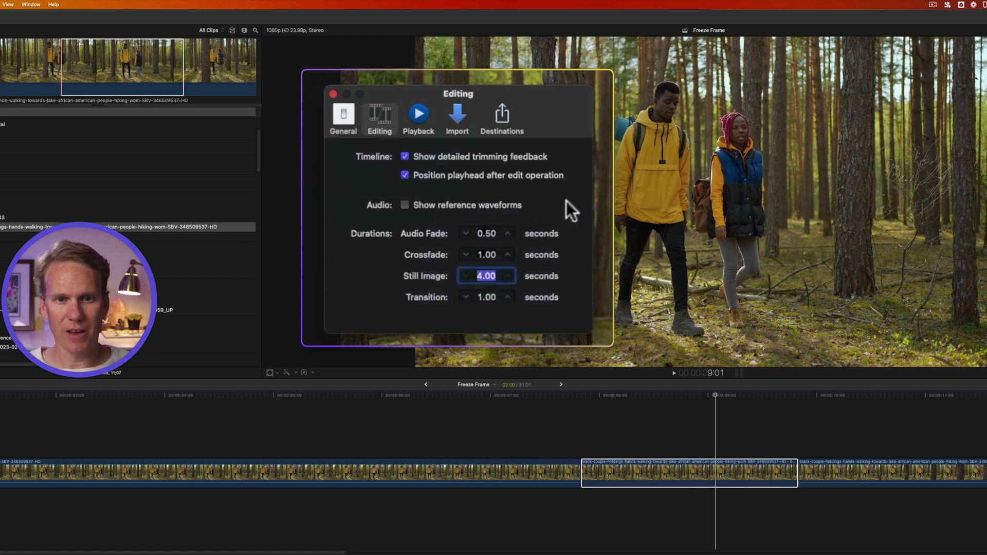
pyautogui.write('2')
pyautogui.press('Return')
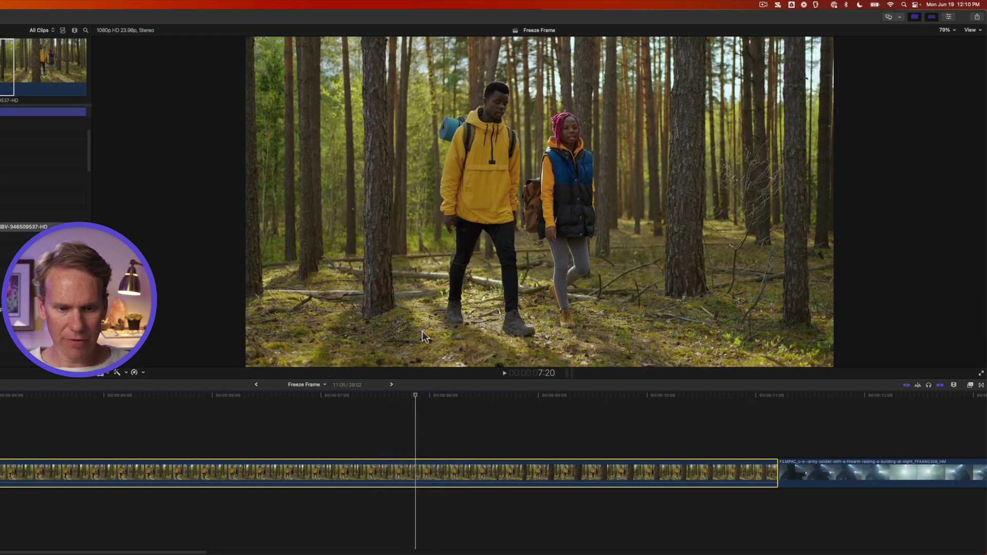
pyautogui.hotkey('alt', 'f')
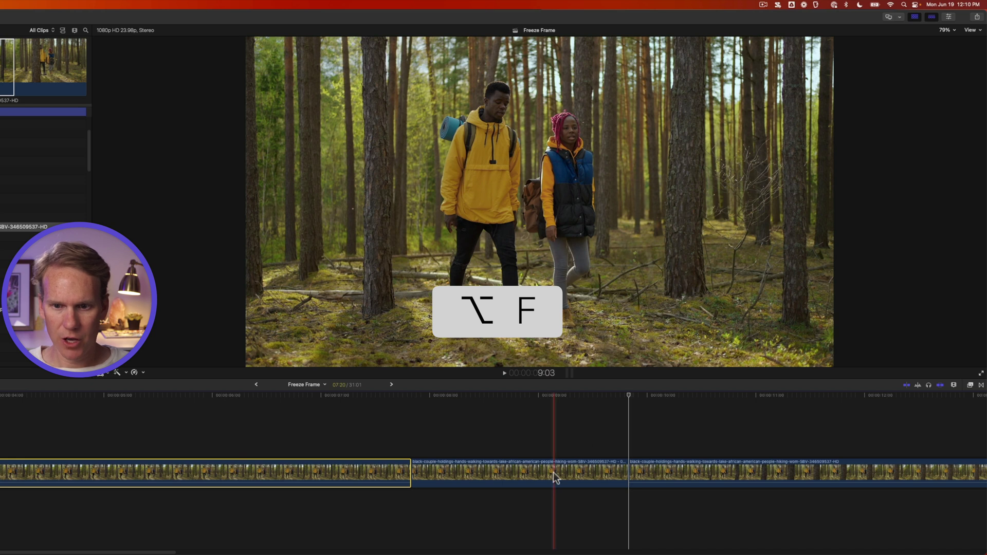
pyautogui.click(553, 472)
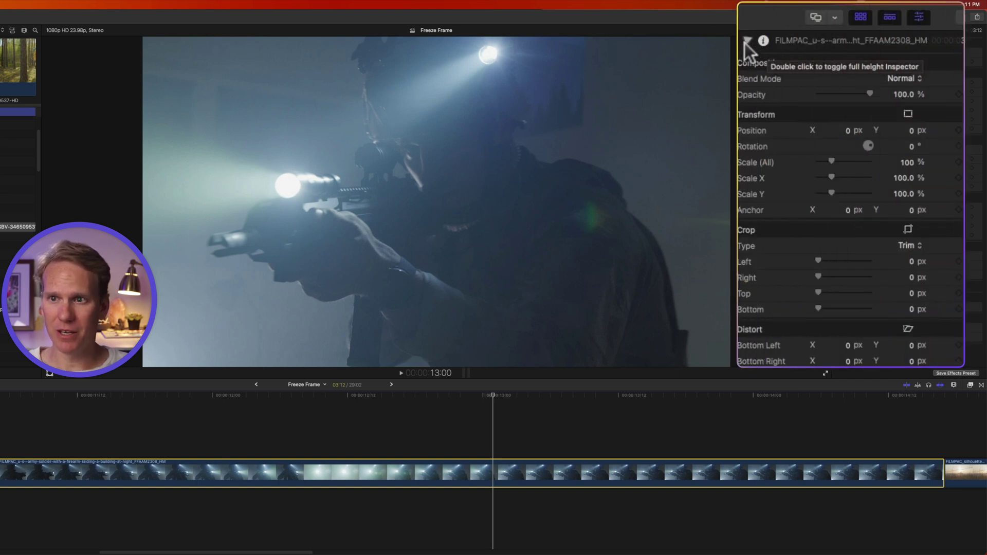
# Shift the soldier clip's global colour tint on the Color Board and insert a freeze frame
pyautogui.click(848, 30)
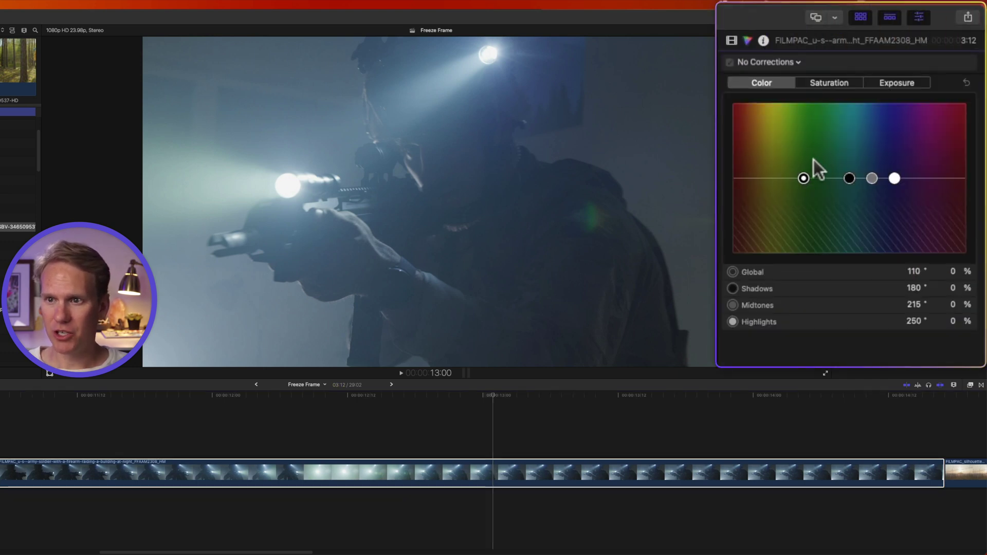
pyautogui.moveTo(803, 179); pyautogui.dragTo(719, 97)
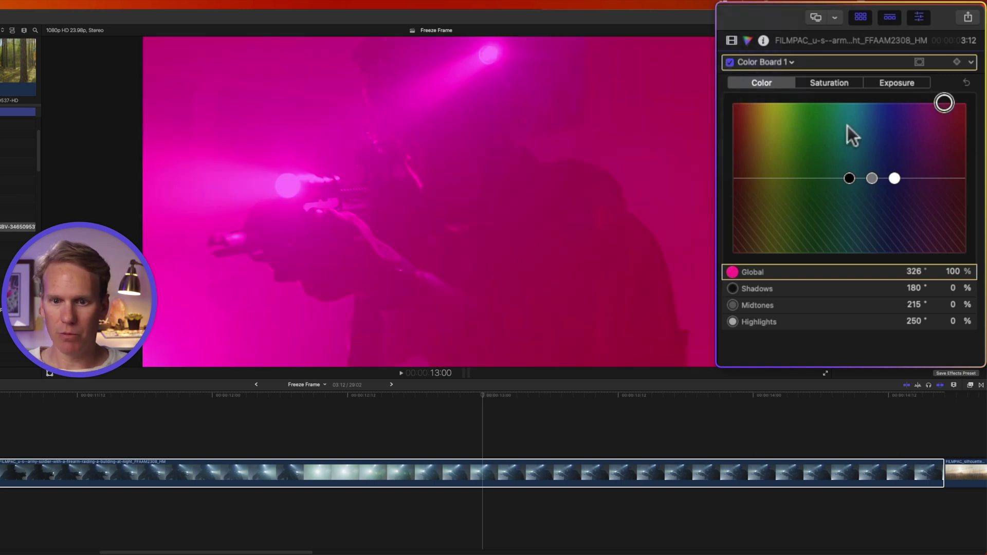
pyautogui.click(479, 469)
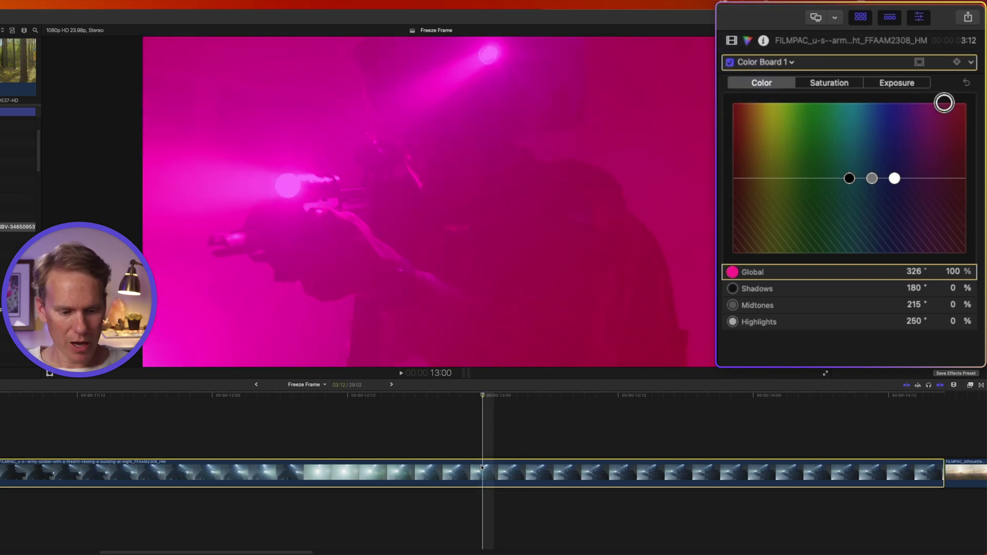
pyautogui.hotkey('alt', 'f')
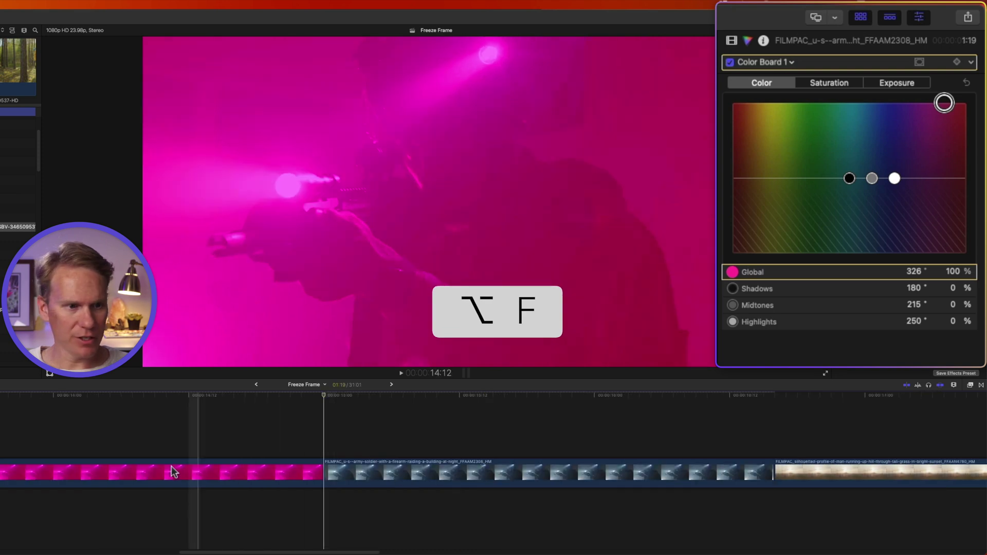
# Drag the soldier clip's Global puck back to centre to remove the magenta tint
pyautogui.click(284, 469)
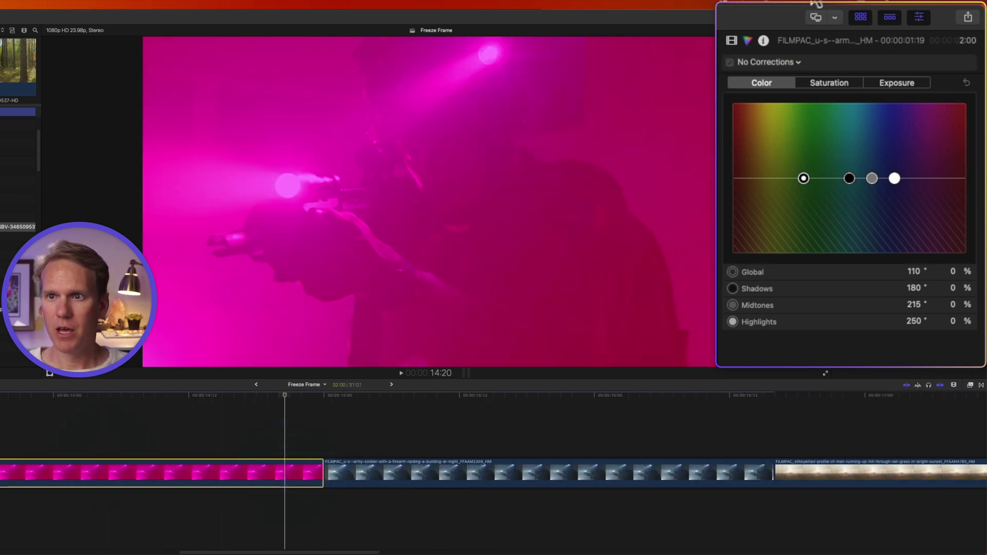
pyautogui.click(732, 40)
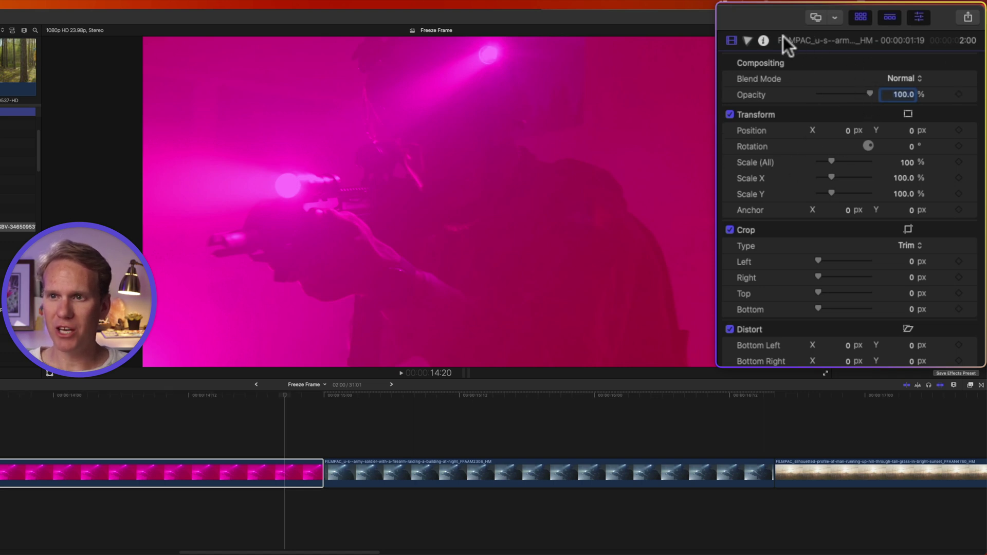
pyautogui.click(748, 40)
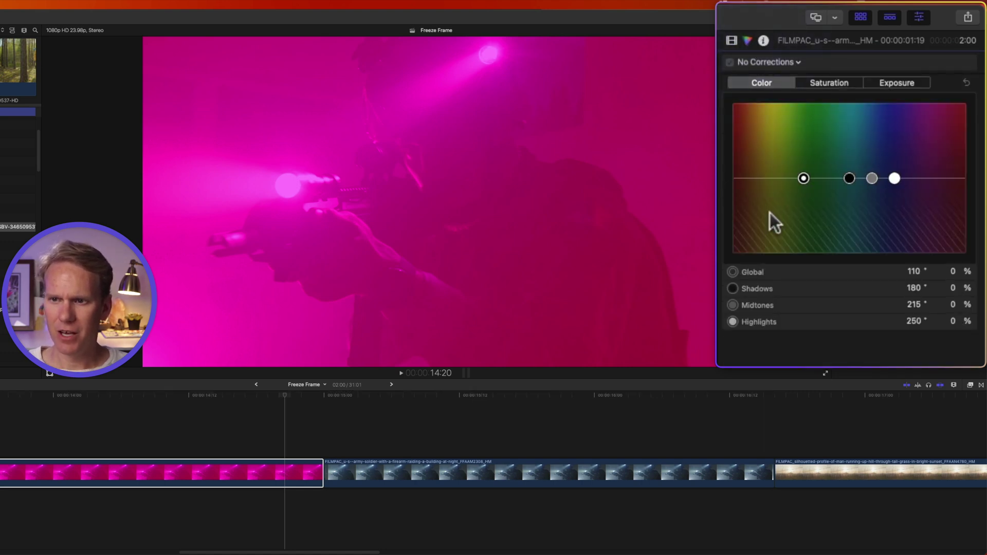
pyautogui.click(421, 470)
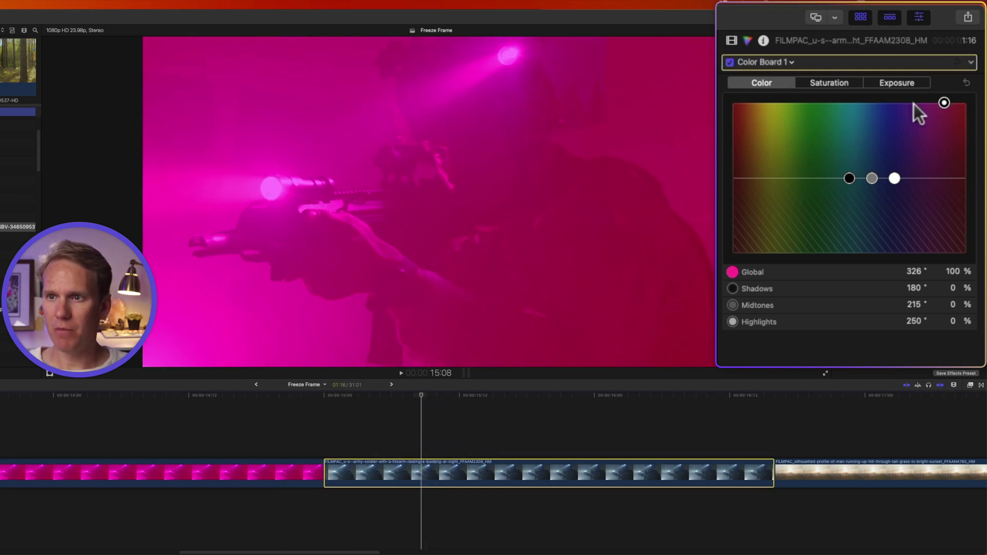
pyautogui.moveTo(944, 102); pyautogui.dragTo(843, 178)
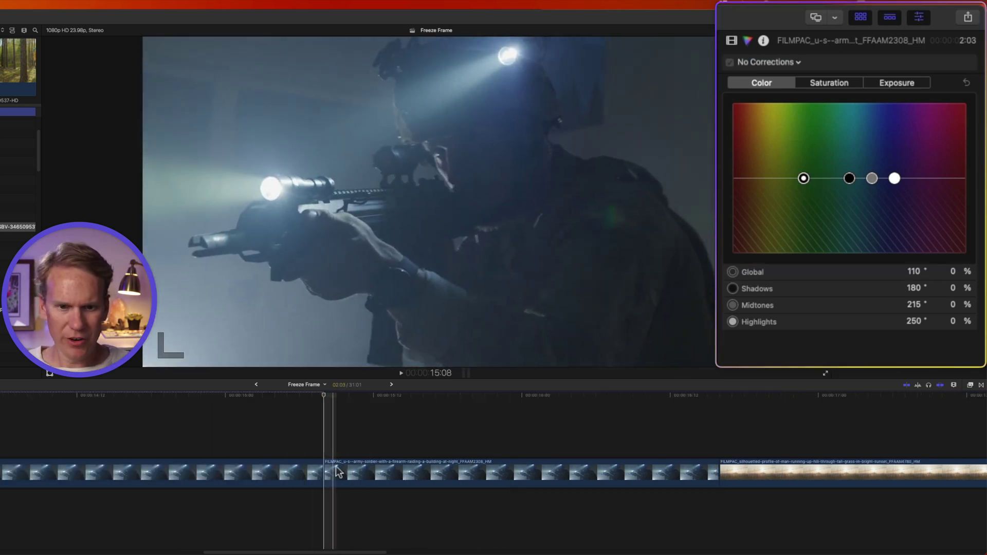
pyautogui.hscroll(-10, 364, 470)
pyautogui.click(621, 470)
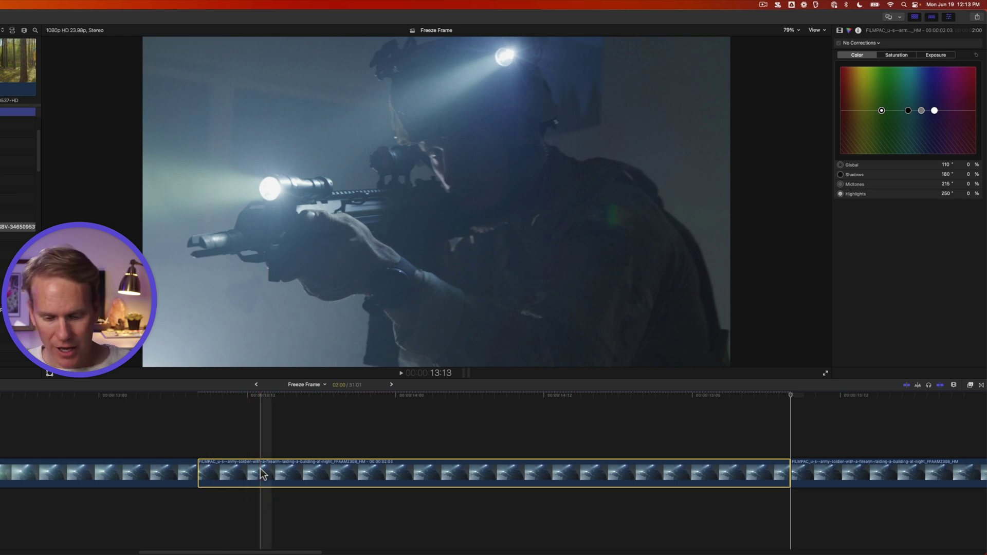
# Delete the old freeze frame, insert a new one partway through the soldier clip, and play it
pyautogui.press('BackSpace')
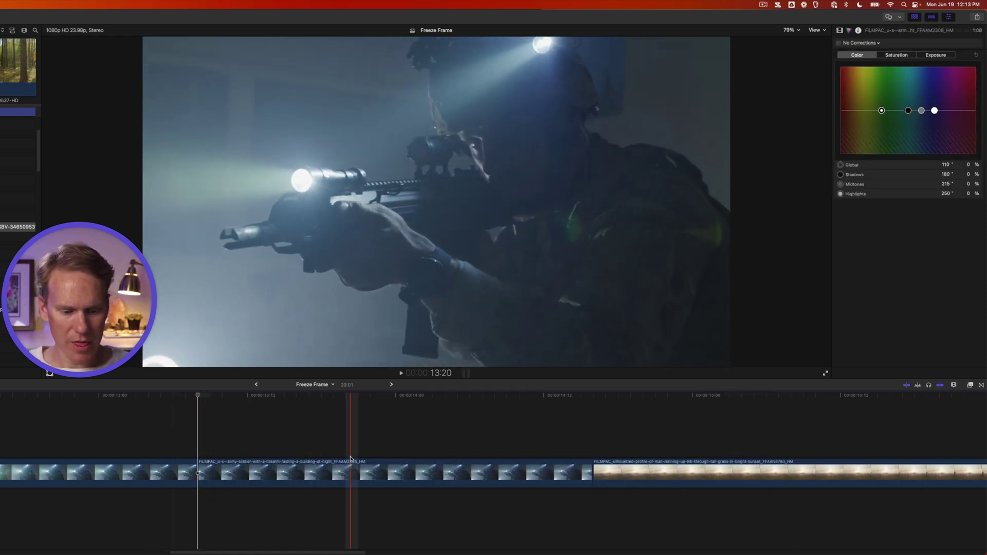
pyautogui.hotkey('alt', 'f')
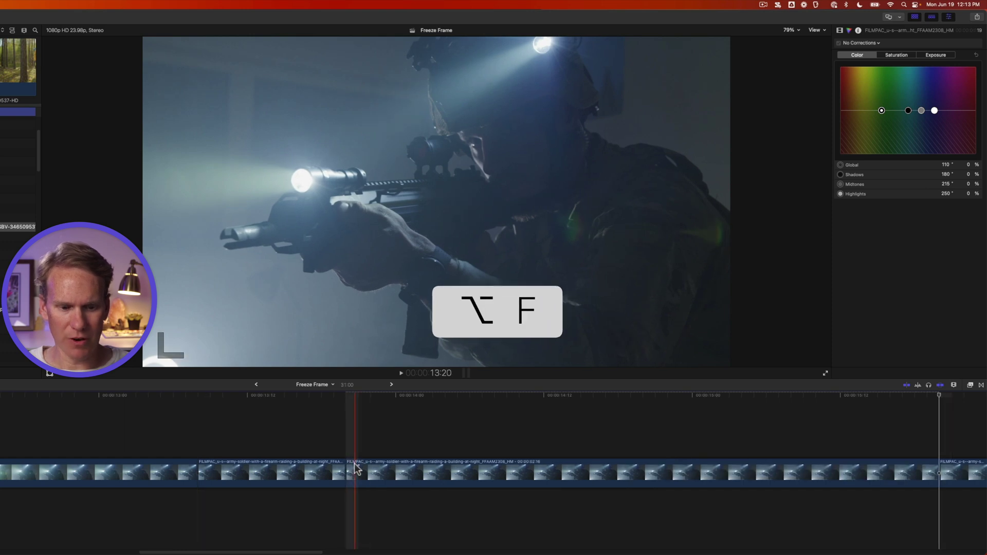
pyautogui.press('space')
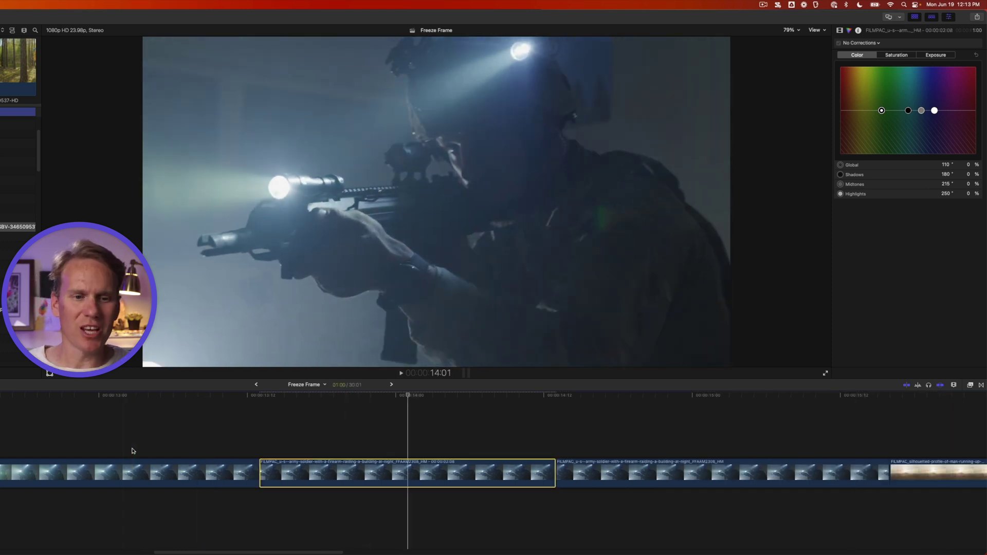
pyautogui.press('space')
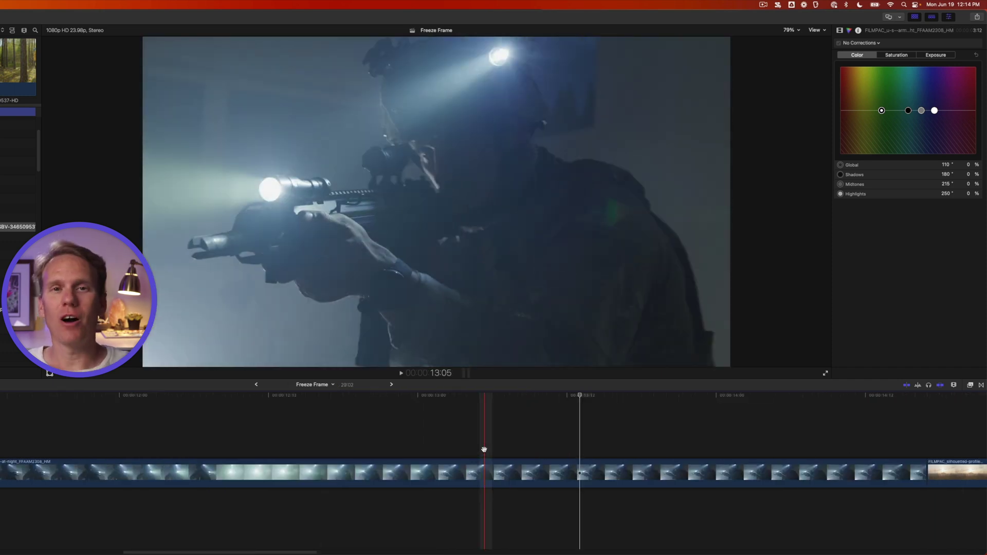
pyautogui.click(526, 472)
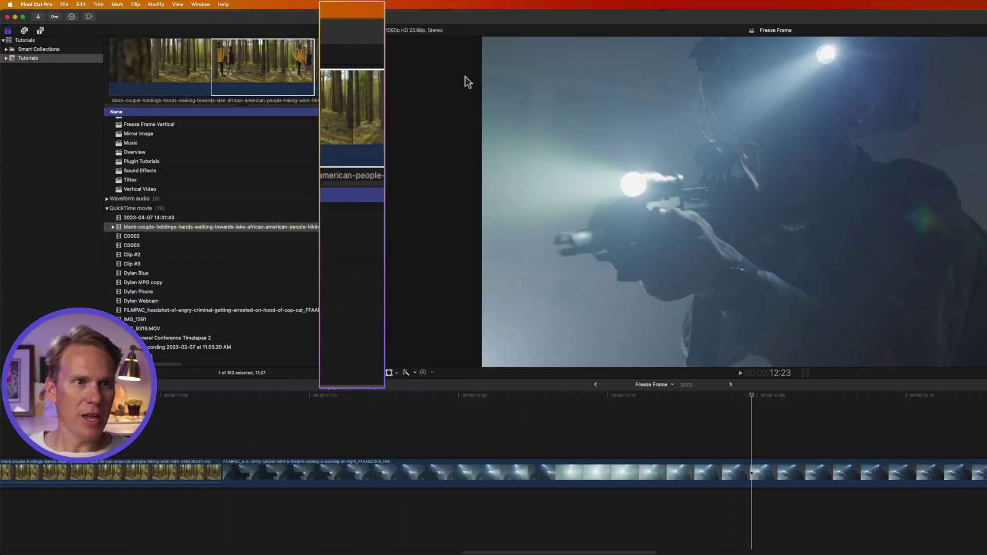
# Add a Hold to the soldier clip with Retime > Hold (Shift-H) and play it back
pyautogui.click(155, 4)
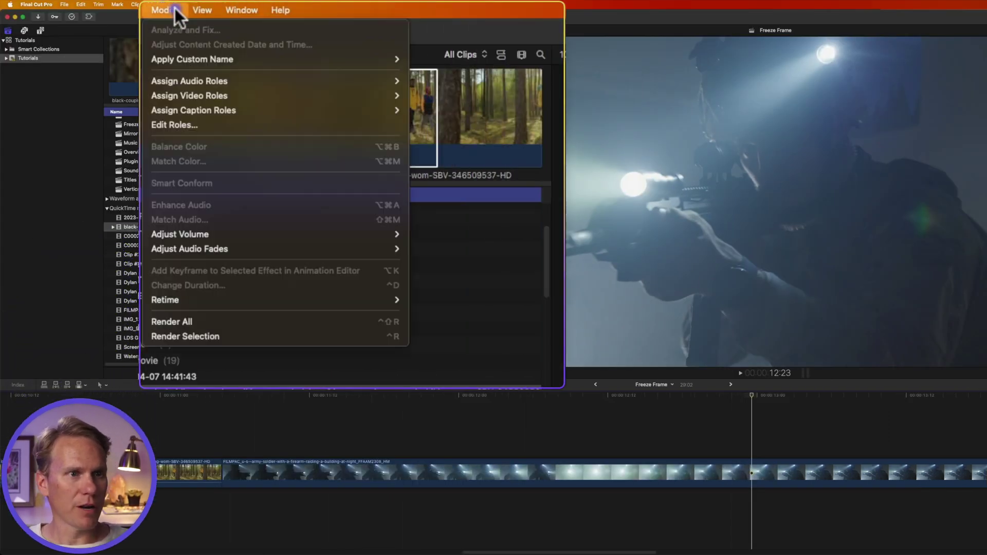
pyautogui.moveTo(300, 303)
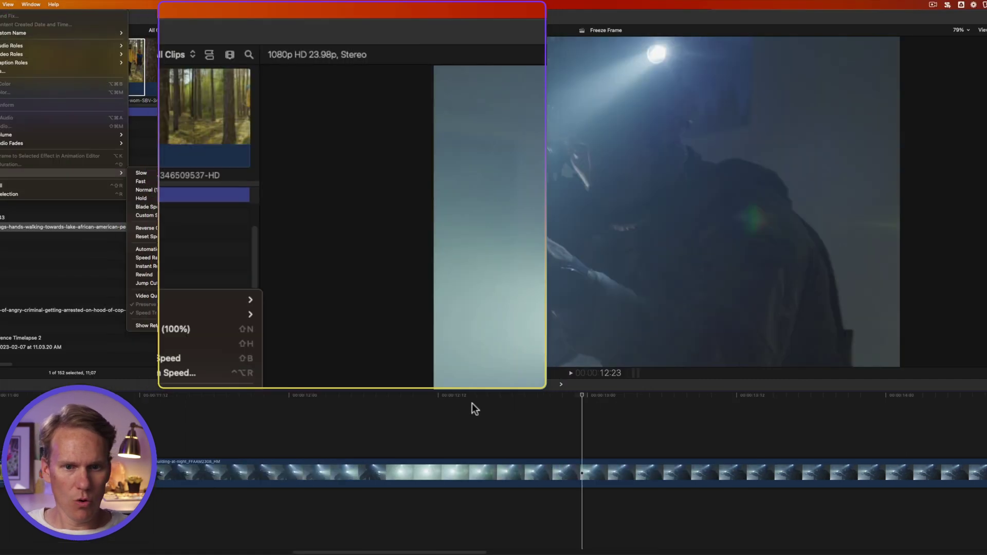
pyautogui.press('Escape')
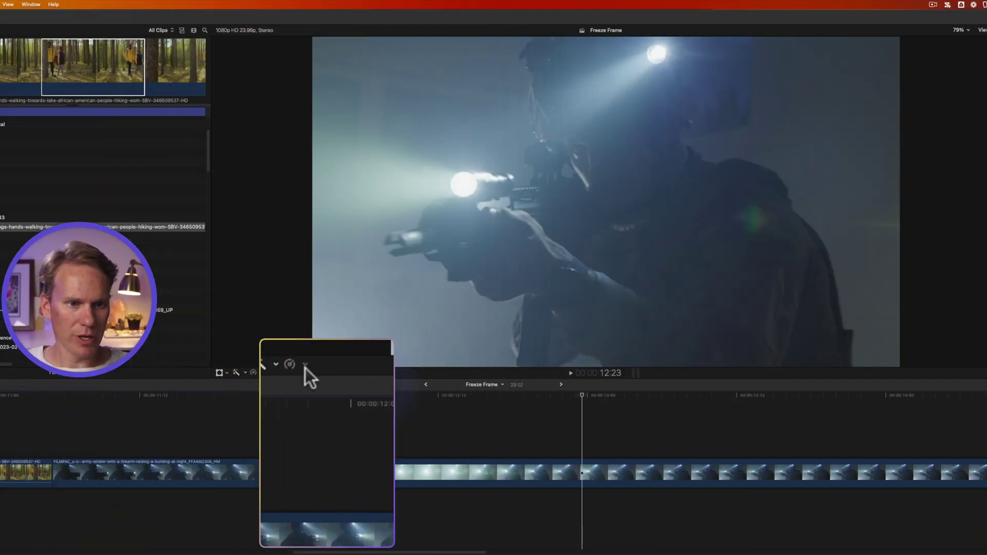
pyautogui.click(303, 365)
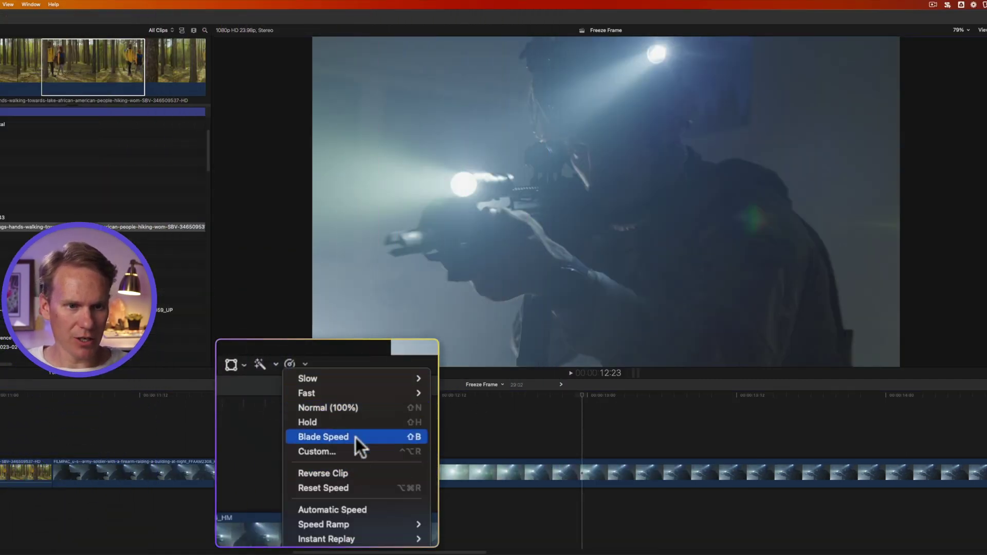
pyautogui.hotkey('shift', 'h')
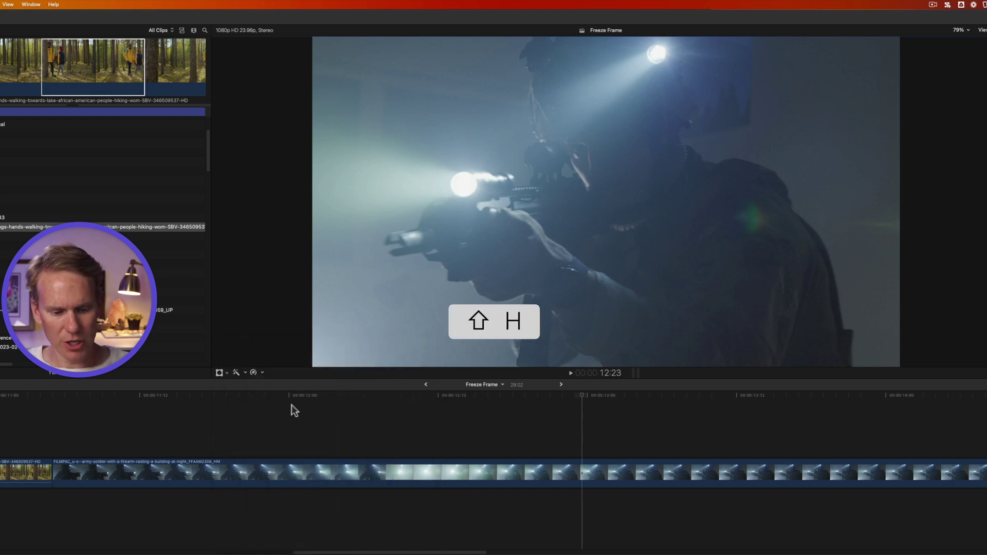
pyautogui.scroll(-2, 321, 410)
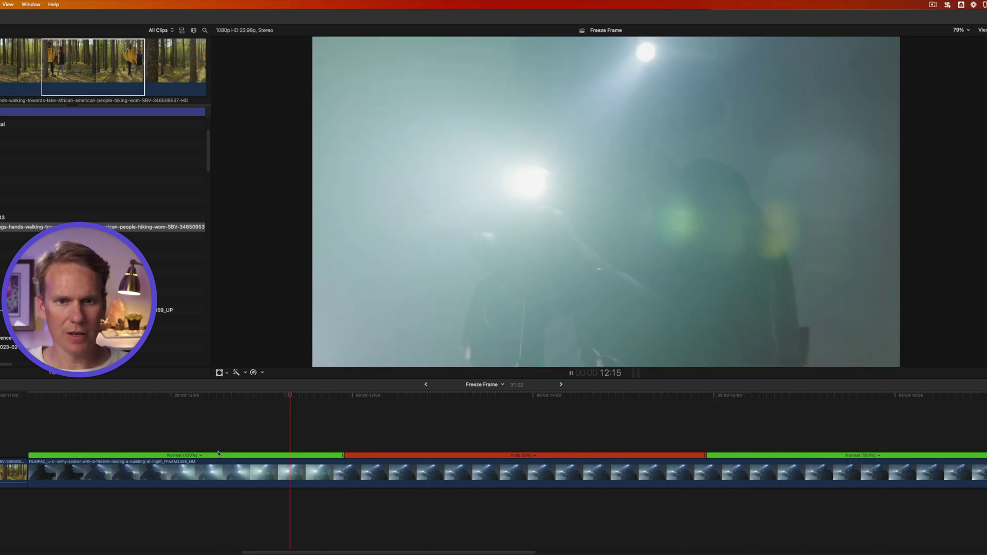
pyautogui.press('space')
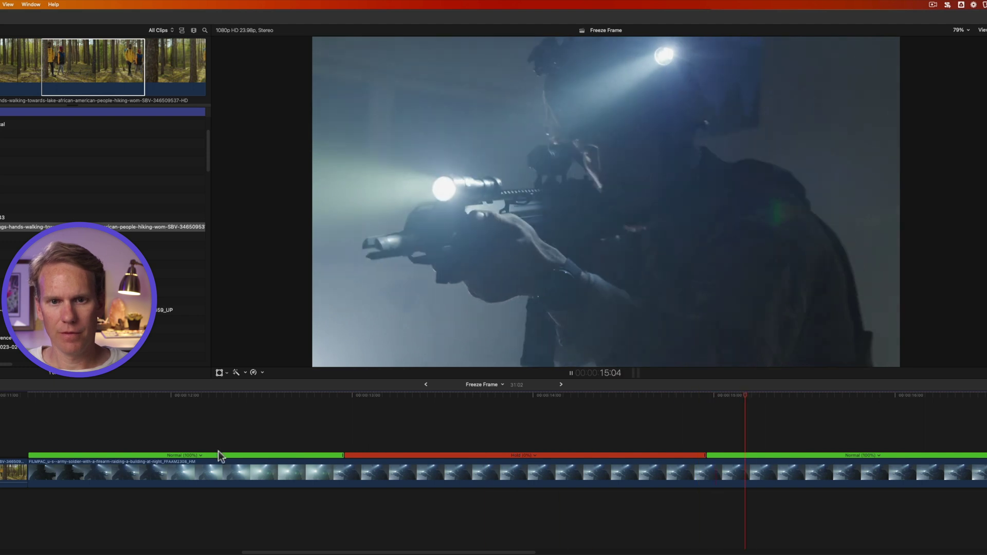
pyautogui.click(509, 480)
pyautogui.press('super+6')
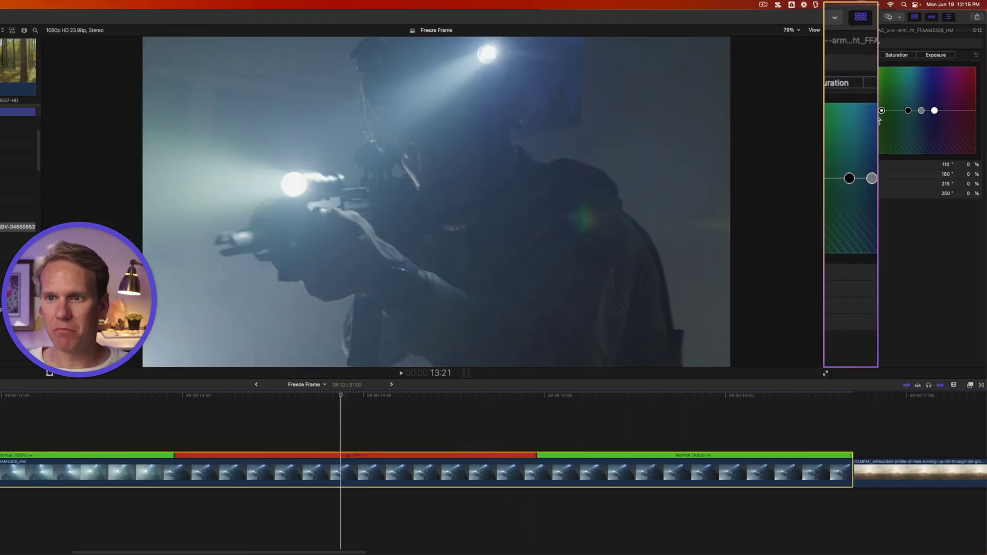
pyautogui.moveTo(849, 178); pyautogui.dragTo(919, 115)
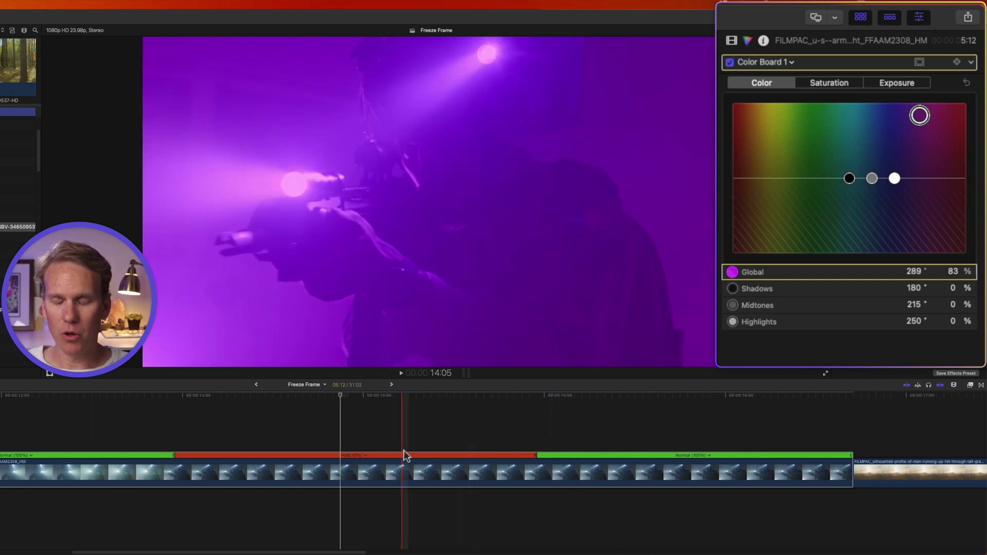
pyautogui.moveTo(920, 115); pyautogui.dragTo(766, 236)
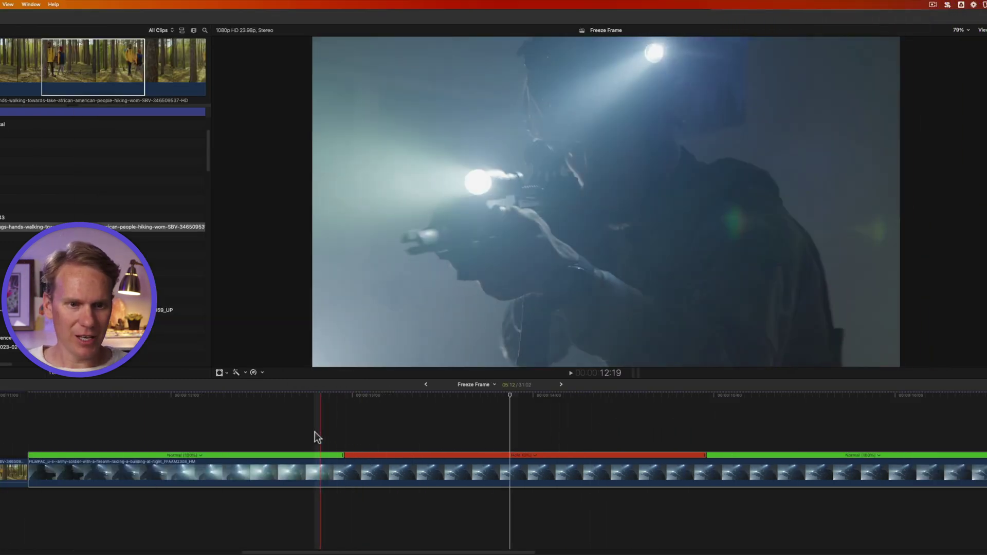
# Move the hold's source frame later and drag the Hold segment's end edge to extend it
pyautogui.doubleClick(343, 456)
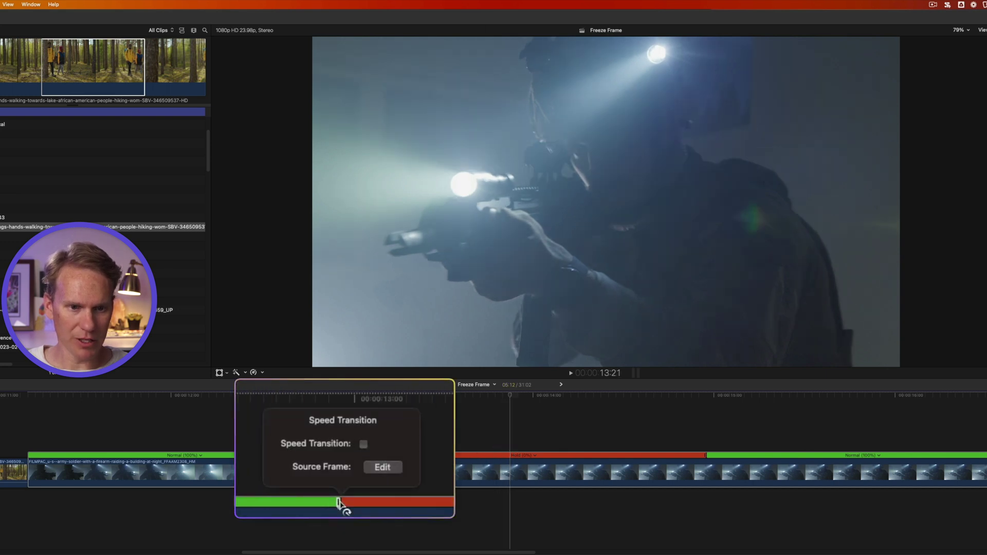
pyautogui.click(382, 466)
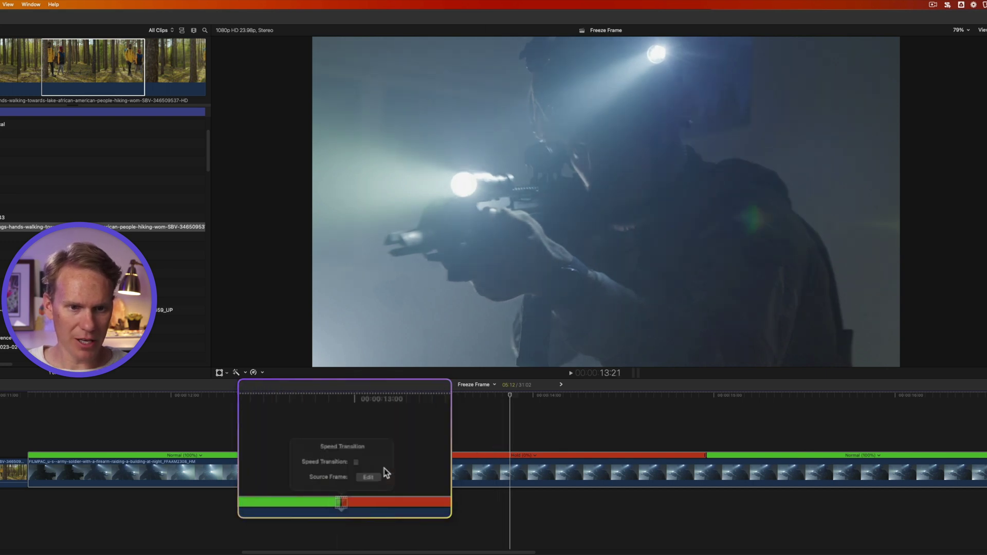
pyautogui.moveTo(355, 508); pyautogui.dragTo(353, 456)
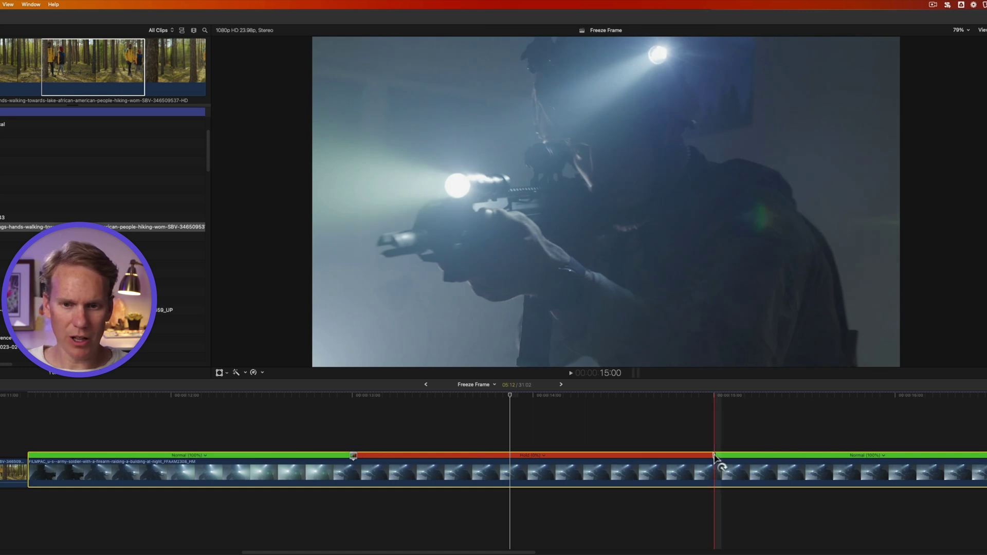
pyautogui.moveTo(714, 456); pyautogui.dragTo(674, 459)
# Turn on a speed transition at the start of the Hold section
pyautogui.click(353, 456)
pyautogui.doubleClick(352, 501)
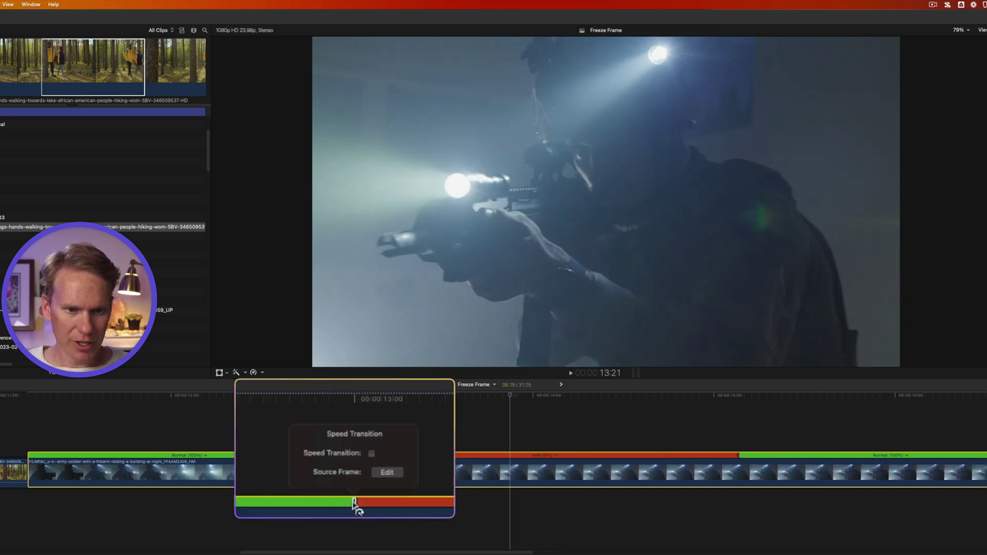
pyautogui.click(375, 444)
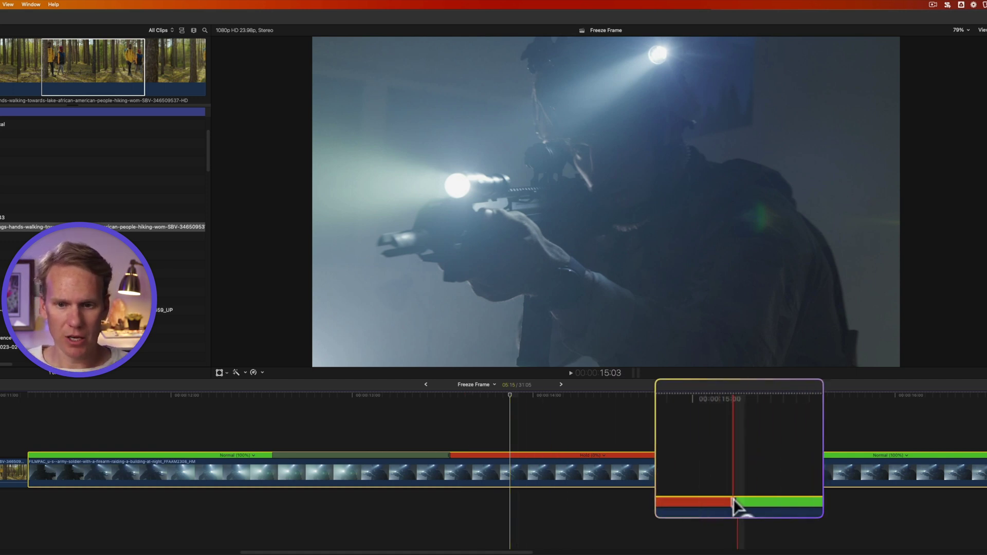
# Turn on the speed transition after Hold, toggle Smooth End Transition, and adjust the ramp into the hold
pyautogui.doubleClick(738, 455)
pyautogui.click(759, 445)
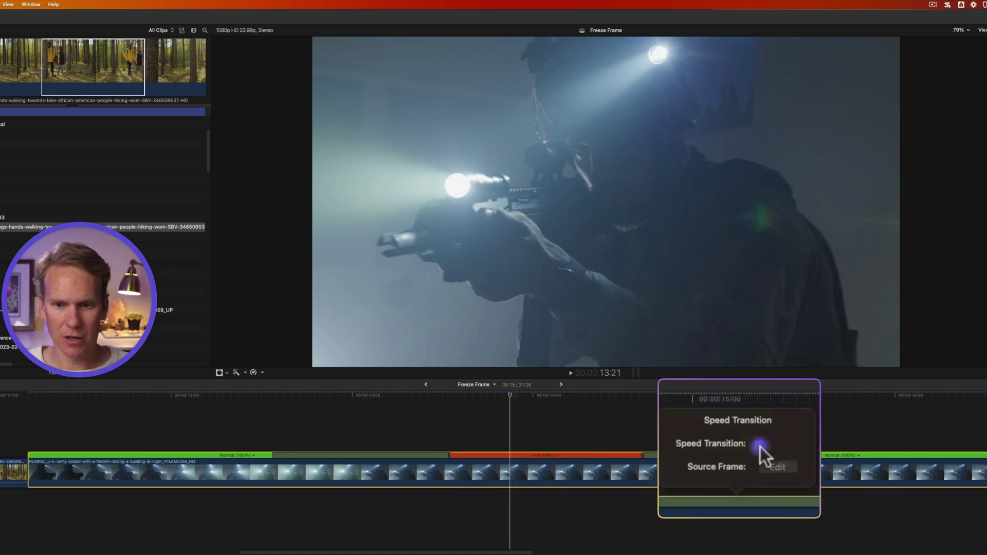
pyautogui.click(555, 456)
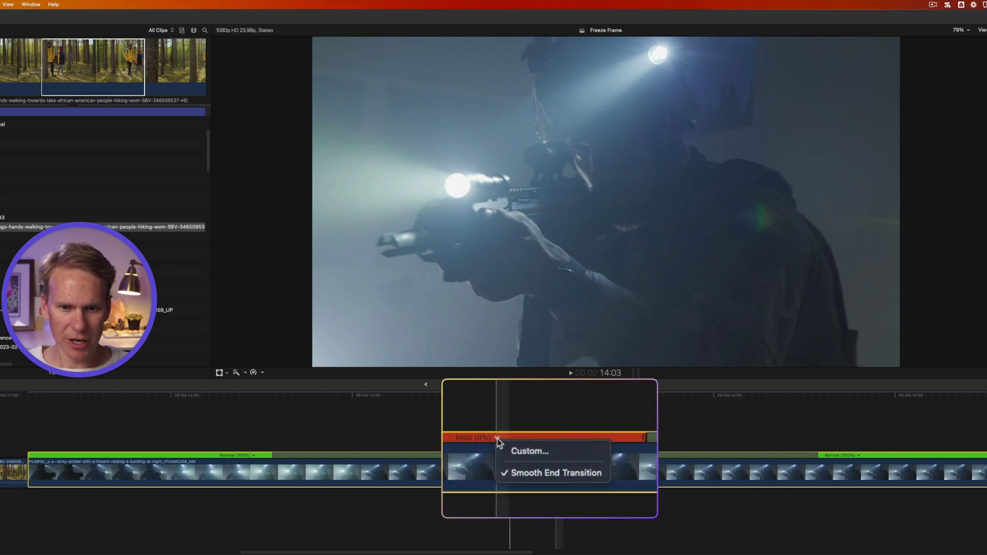
pyautogui.click(535, 473)
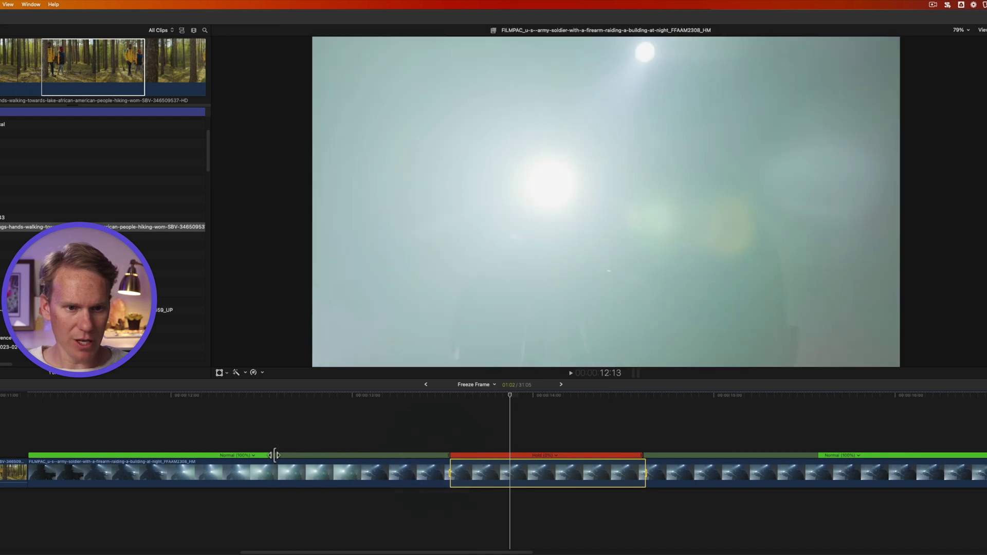
pyautogui.moveTo(275, 455); pyautogui.dragTo(339, 456)
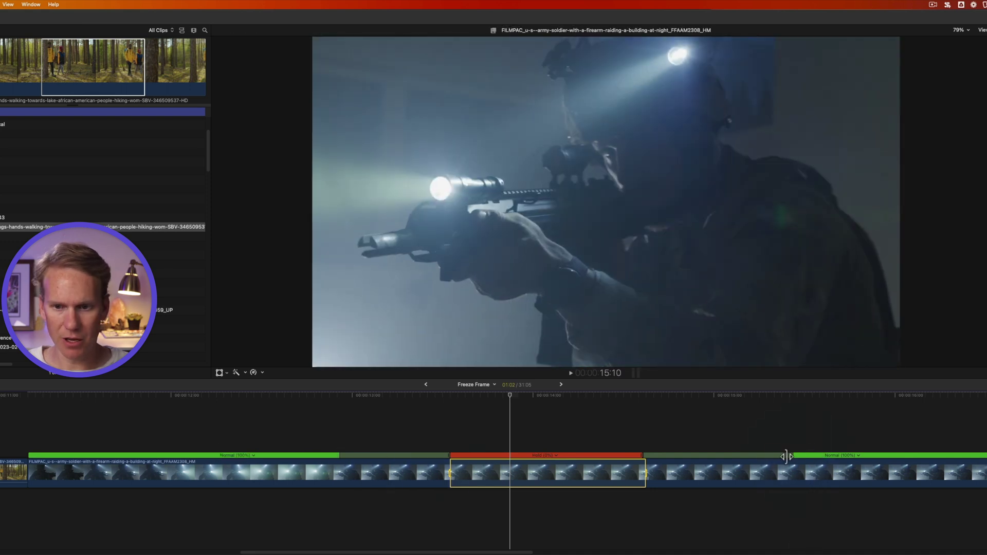
# Shorten the red Hold section, bringing the project to 29:23, and play back the result
pyautogui.moveTo(642, 456); pyautogui.dragTo(469, 455)
pyautogui.press('space')
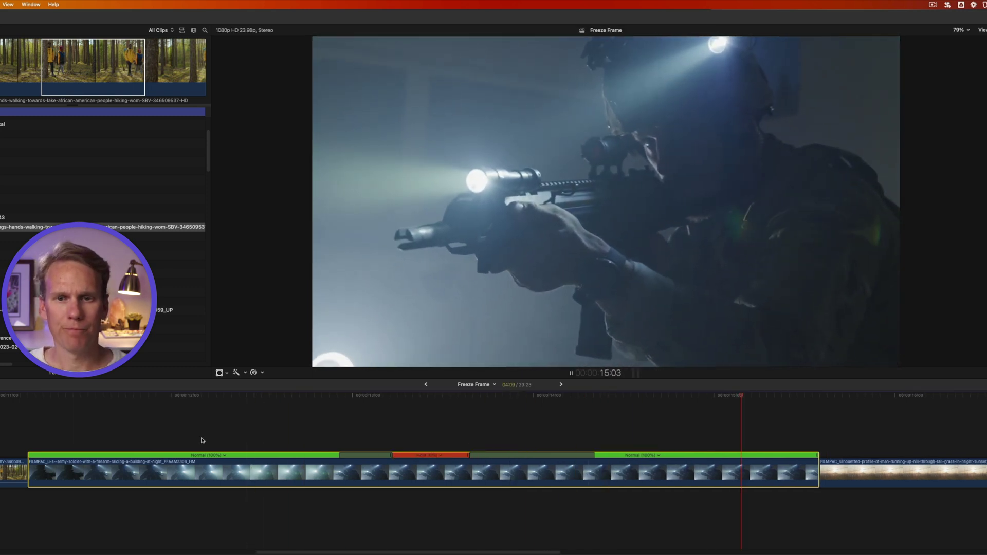
pyautogui.press('space')
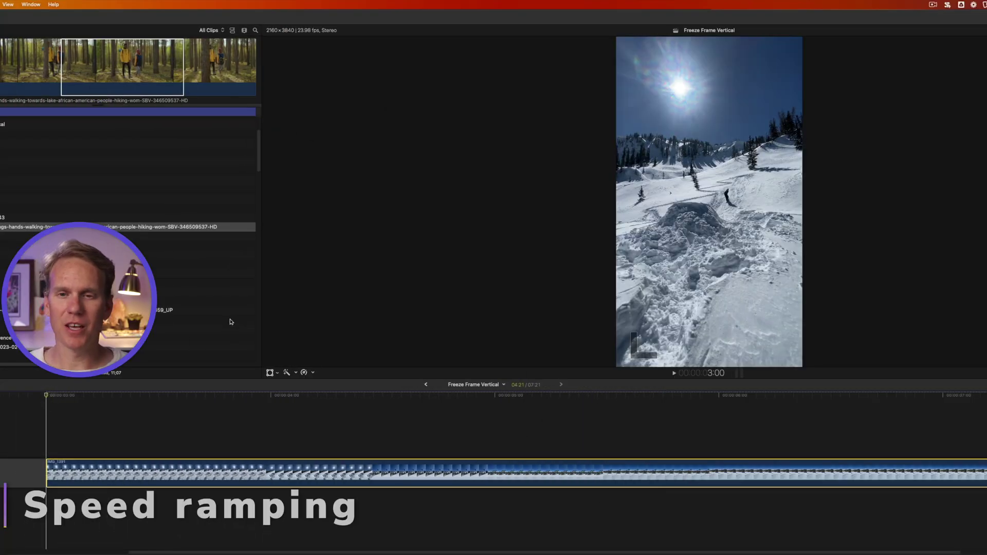
# Play the snowboard clip and park the playhead on the mid-jump frame at 4:20
pyautogui.press('space')
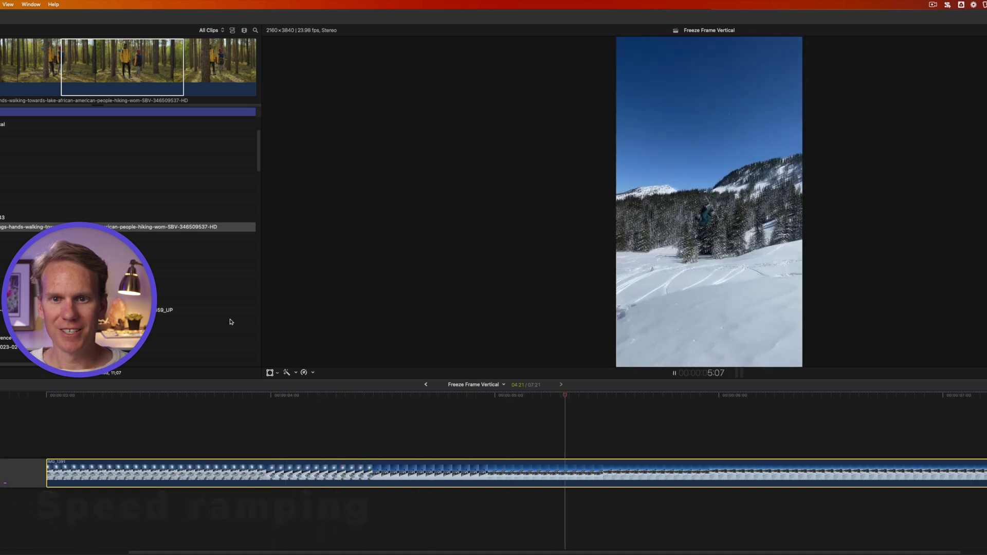
pyautogui.press('space')
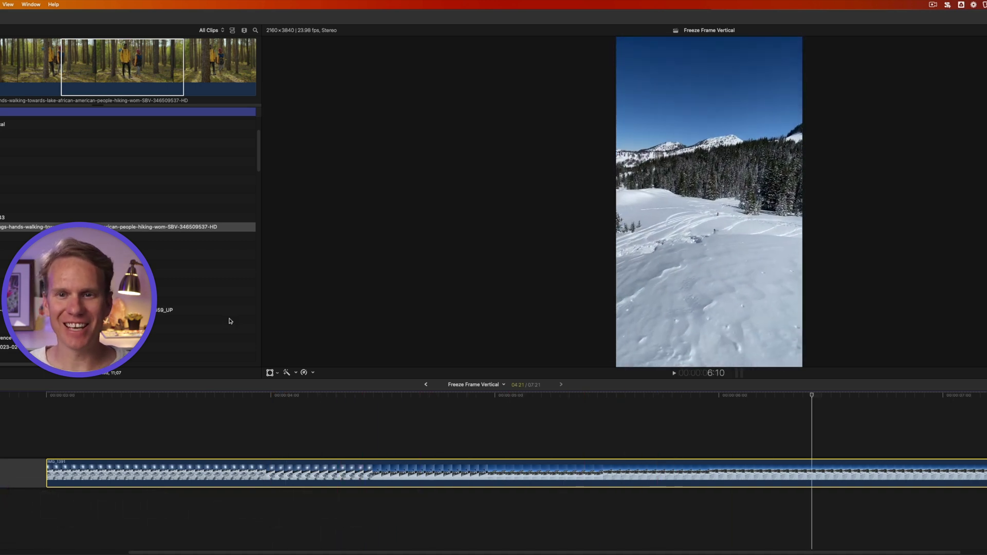
pyautogui.click(467, 419)
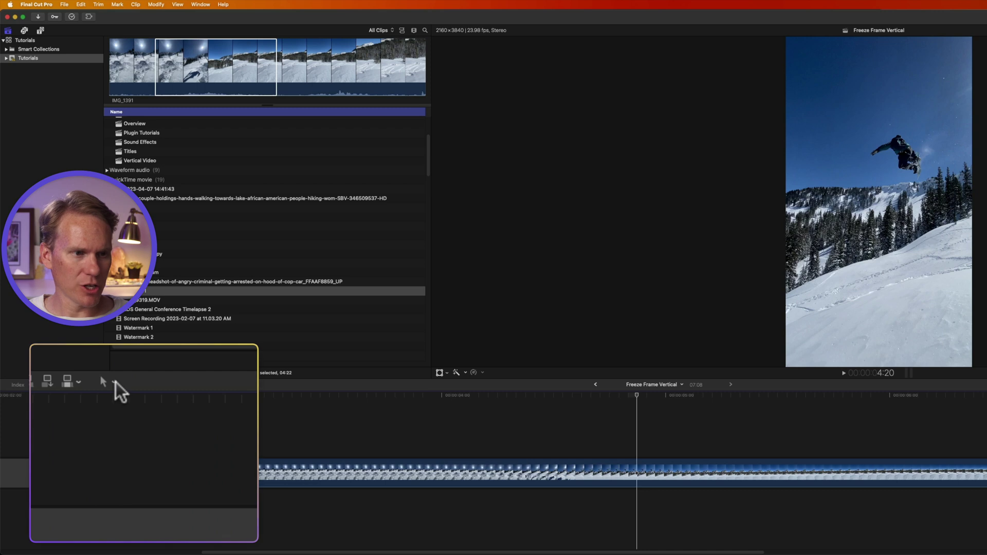
# Switch to the Range Selection tool and mark about one second around the jump in IMG_1391
pyautogui.click(114, 381)
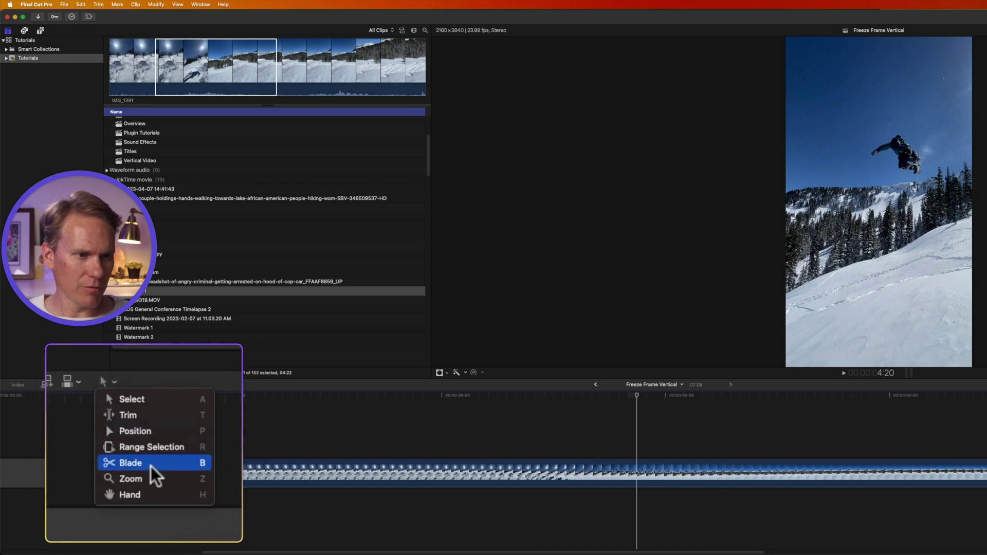
pyautogui.click(128, 426)
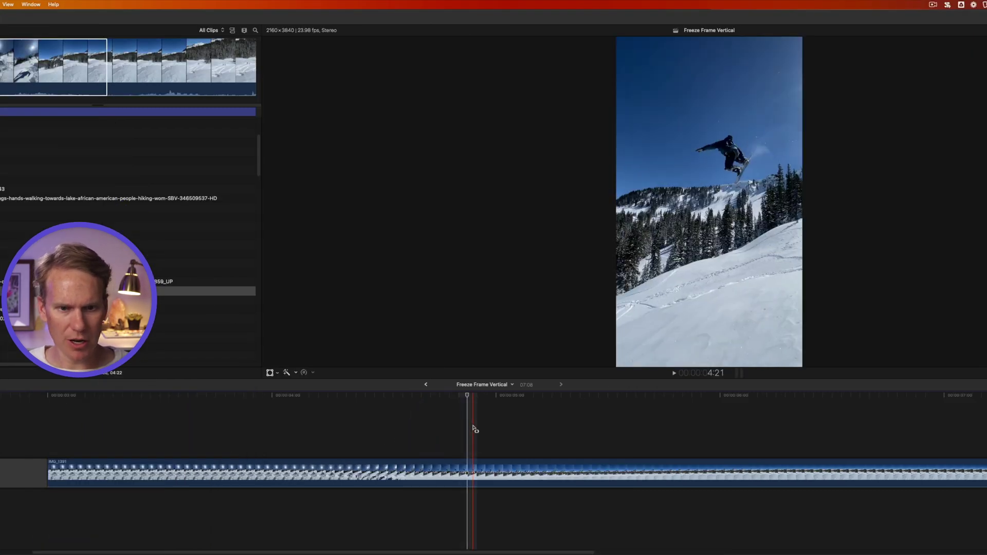
pyautogui.press('r')
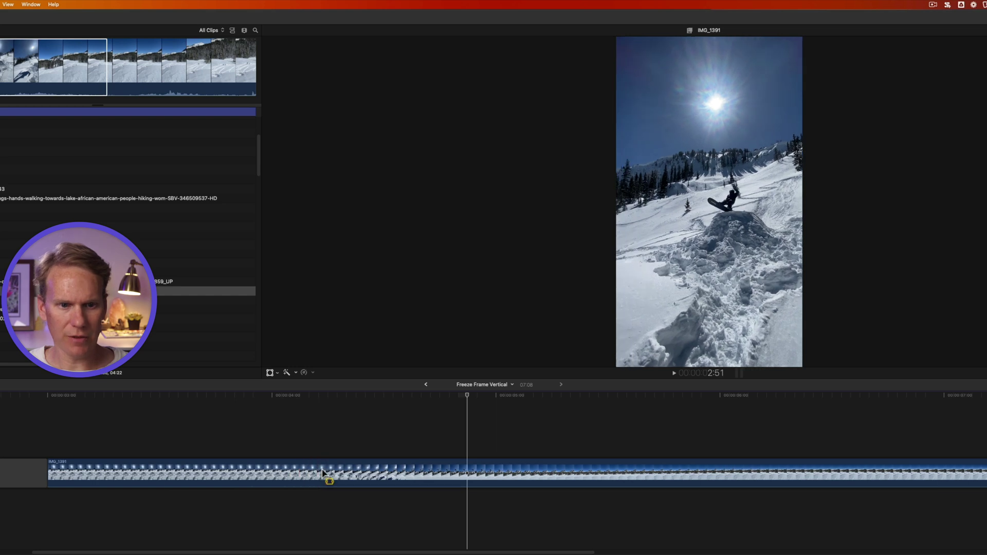
pyautogui.moveTo(320, 471); pyautogui.dragTo(578, 470)
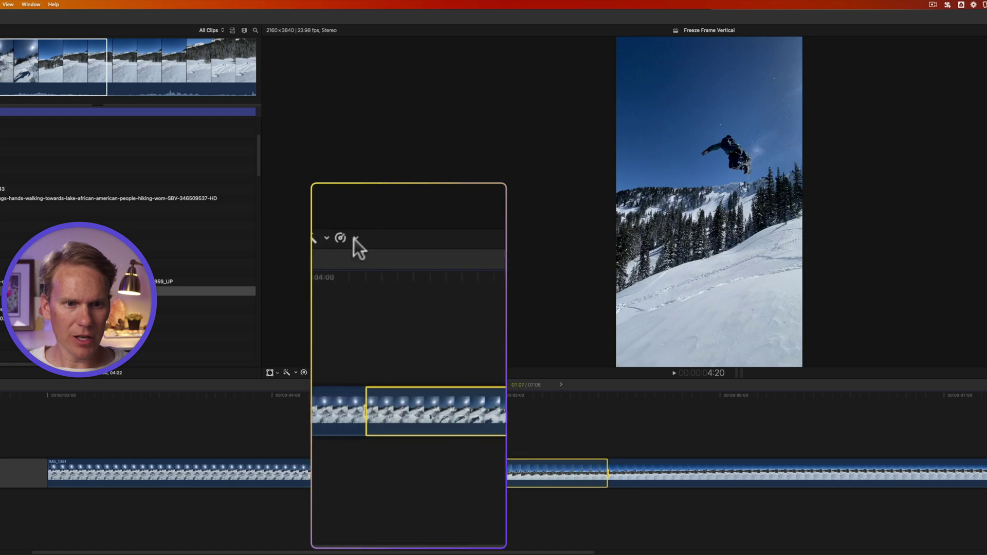
# Slow the selected jump range to 25% and preview the slowed section
pyautogui.click(313, 372)
pyautogui.moveTo(427, 252)
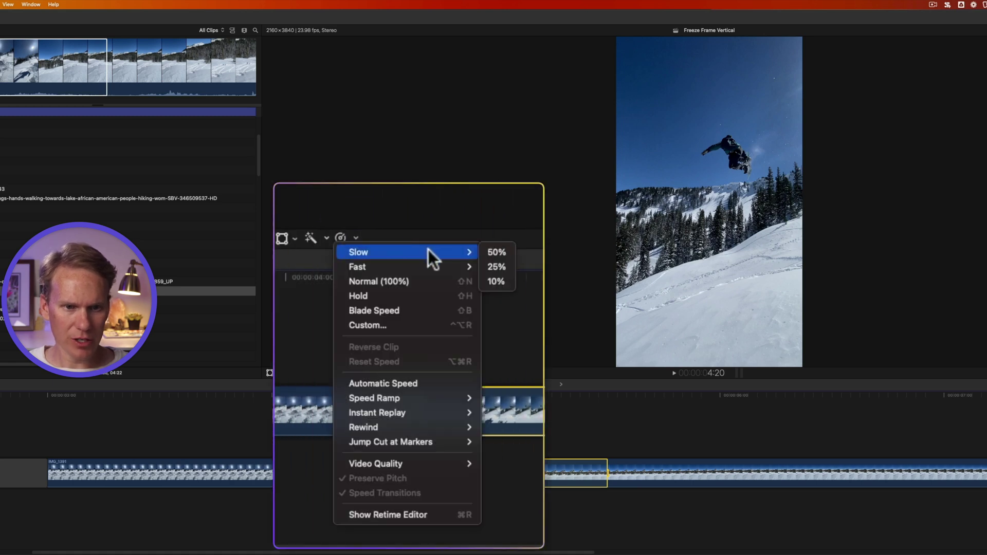
pyautogui.click(500, 266)
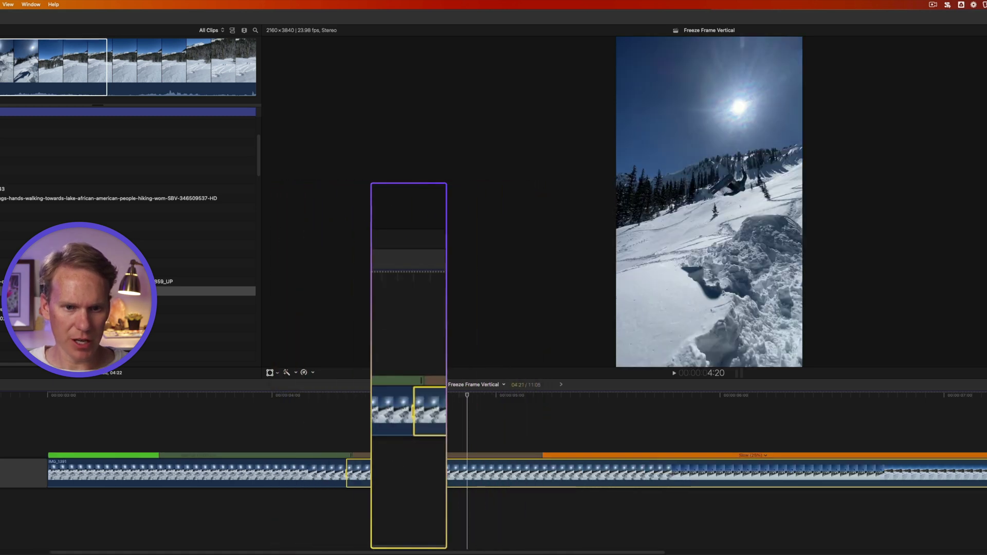
pyautogui.press('space')
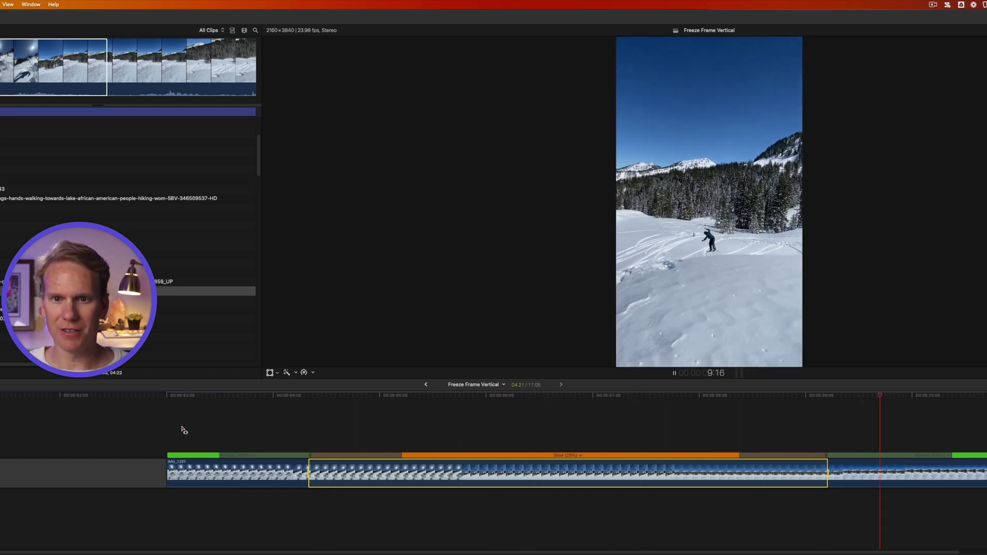
pyautogui.click(358, 451)
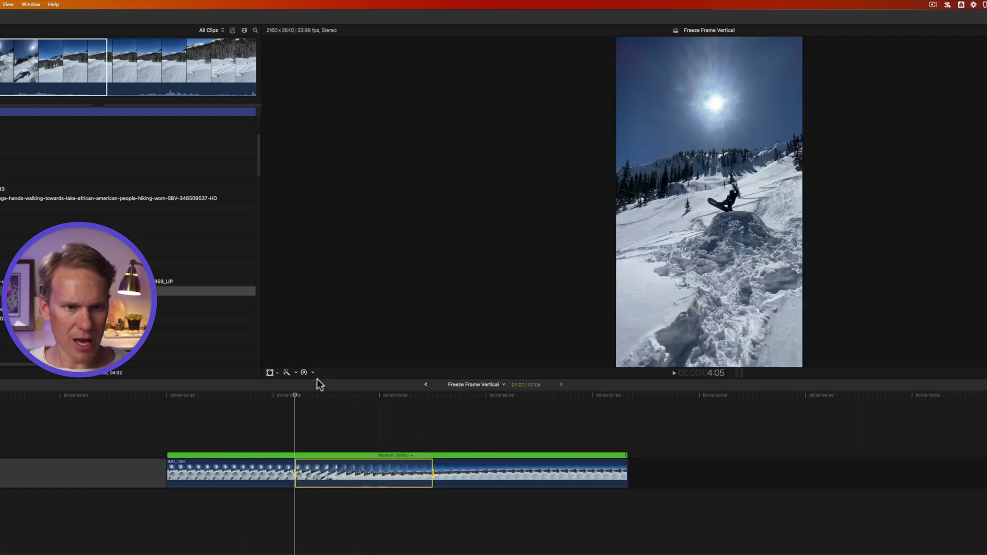
# Apply Automatic Speed (Slow 40%) to the jump range and check the clip's Info tab in the Inspector
pyautogui.click(309, 372)
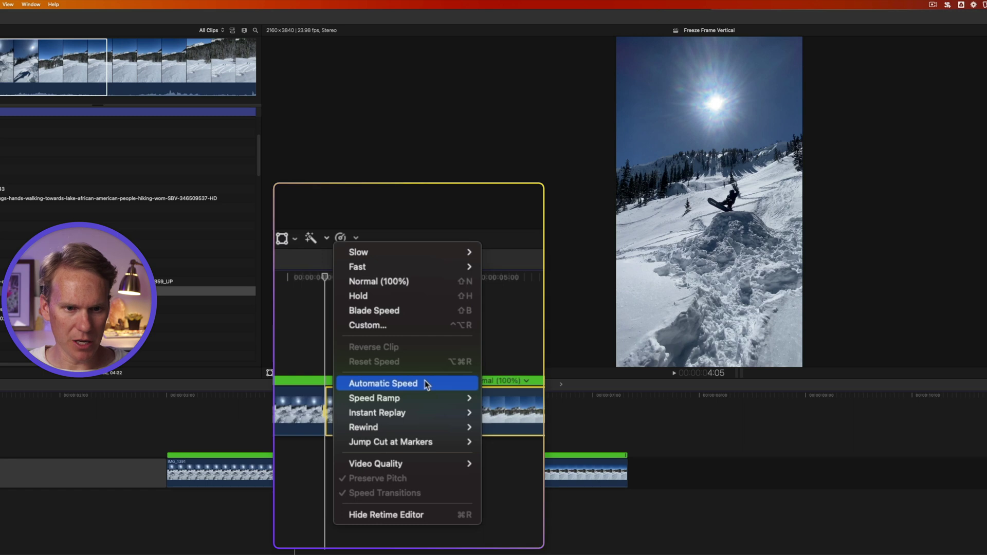
pyautogui.click(424, 382)
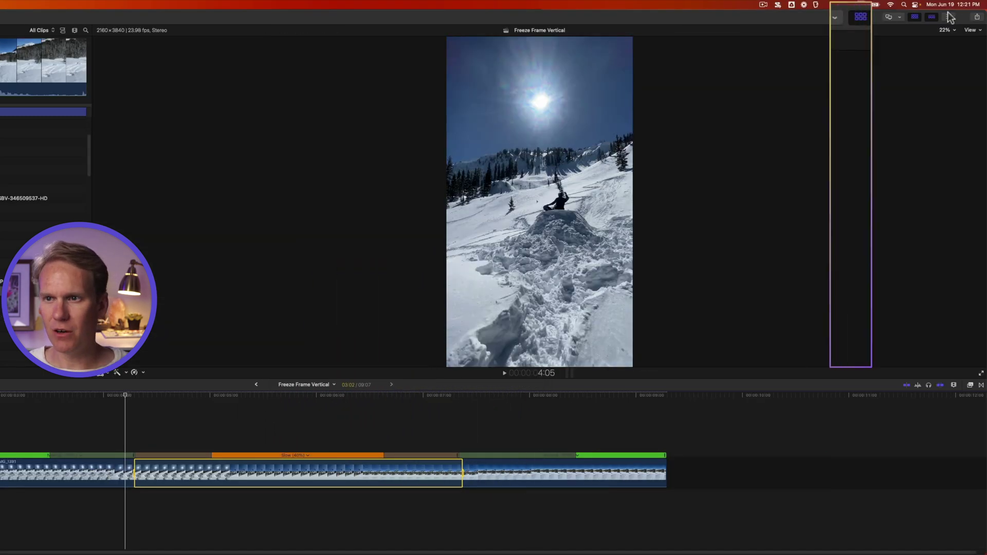
pyautogui.click(919, 18)
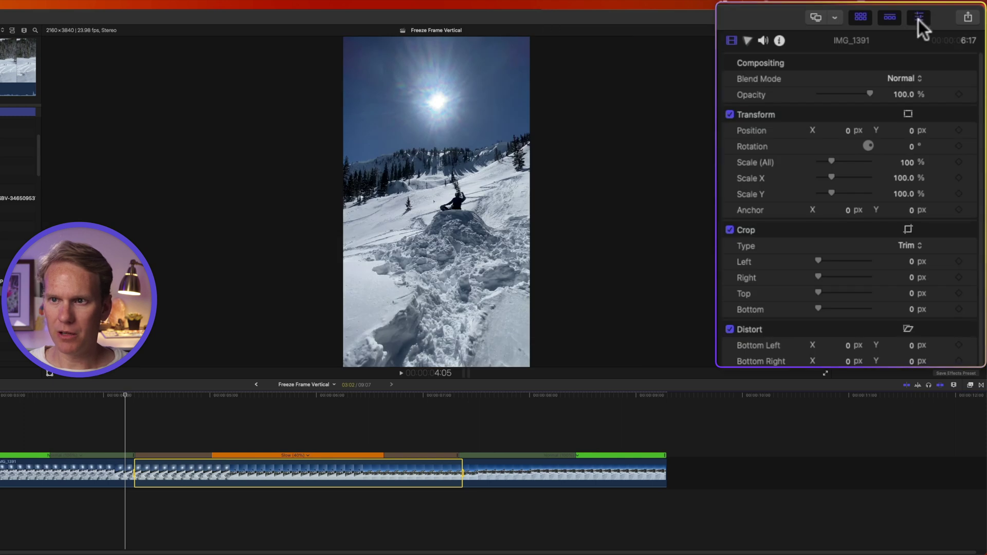
pyautogui.click(778, 40)
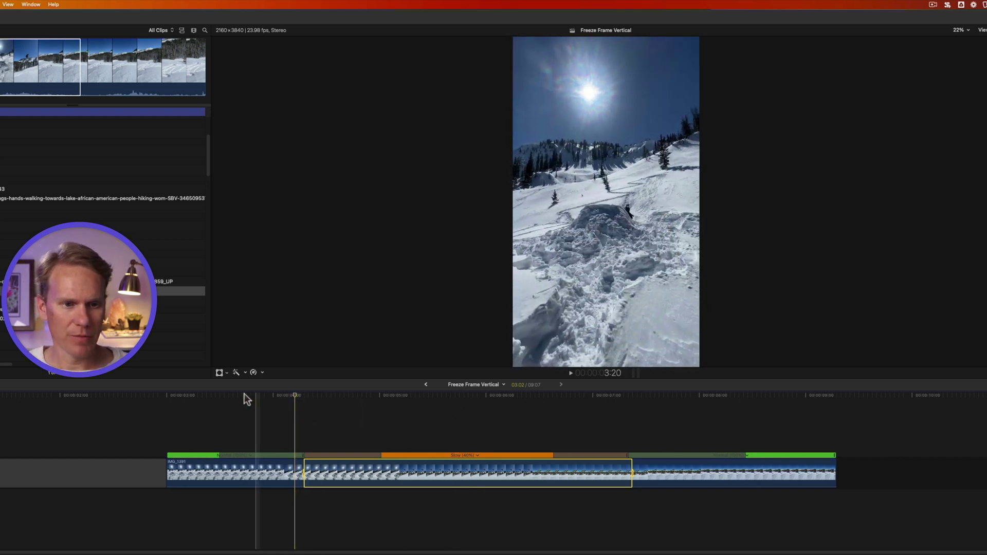
pyautogui.press('space')
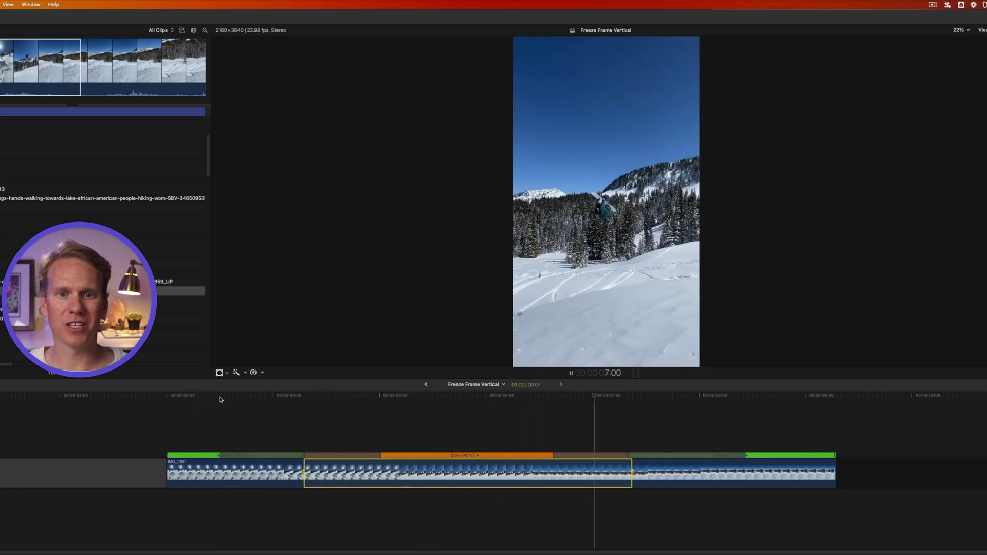
pyautogui.press('space')
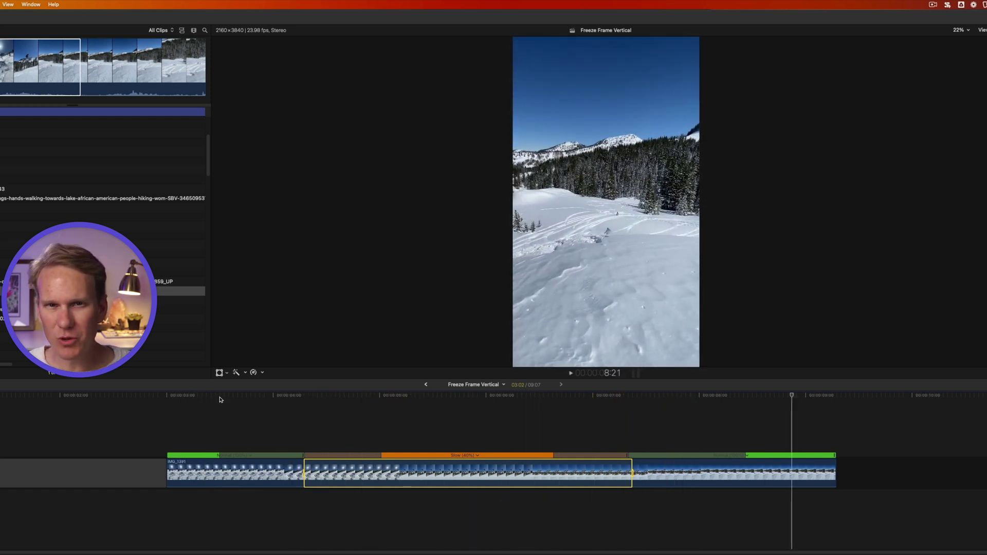
pyautogui.click(333, 440)
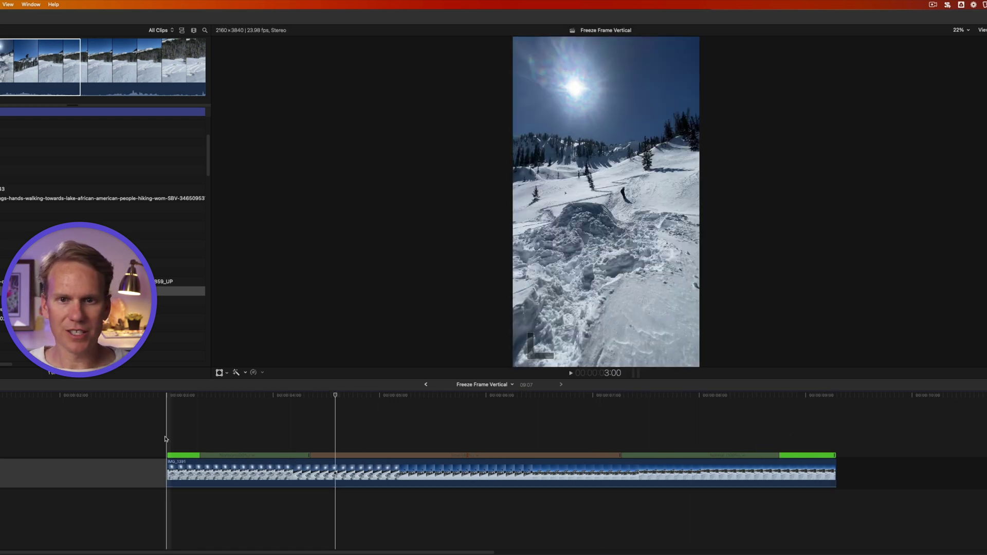
pyautogui.press('space')
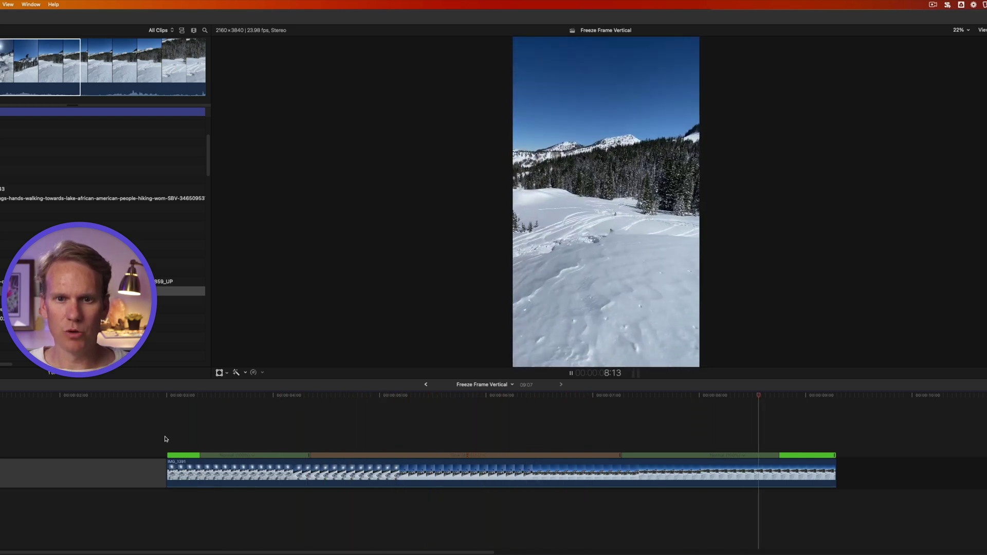
# Shift the speed transition's source frame slightly later in the clip
pyautogui.doubleClick(308, 456)
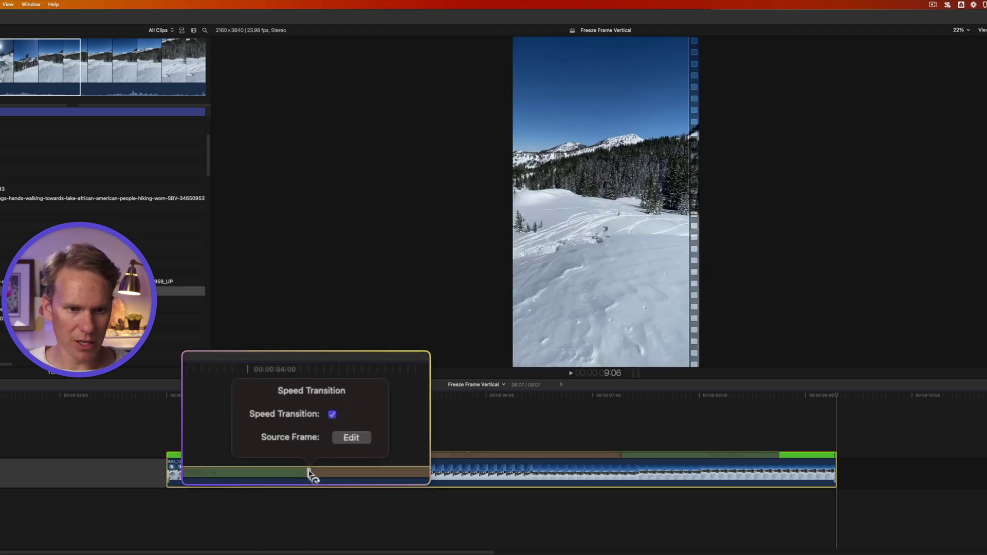
pyautogui.click(346, 440)
pyautogui.moveTo(339, 456); pyautogui.dragTo(360, 453)
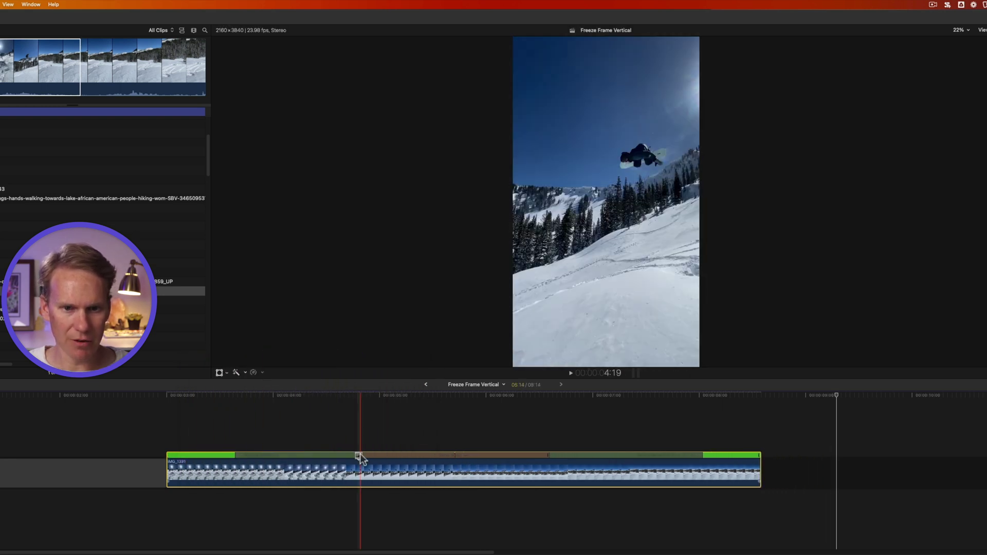
# Play the adjusted clip from its start to preview the retime, then stop
pyautogui.click(167, 398)
pyautogui.press('space')
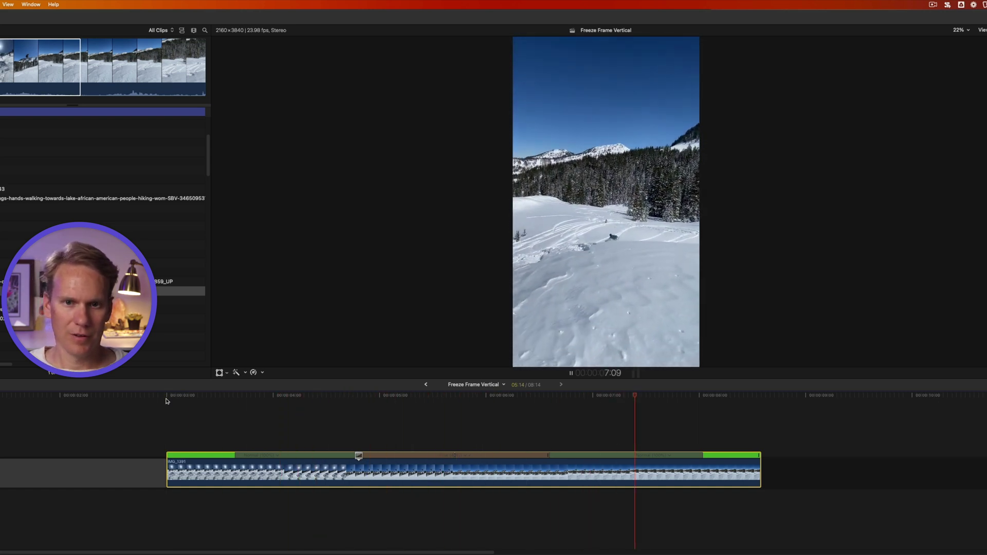
pyautogui.press('space')
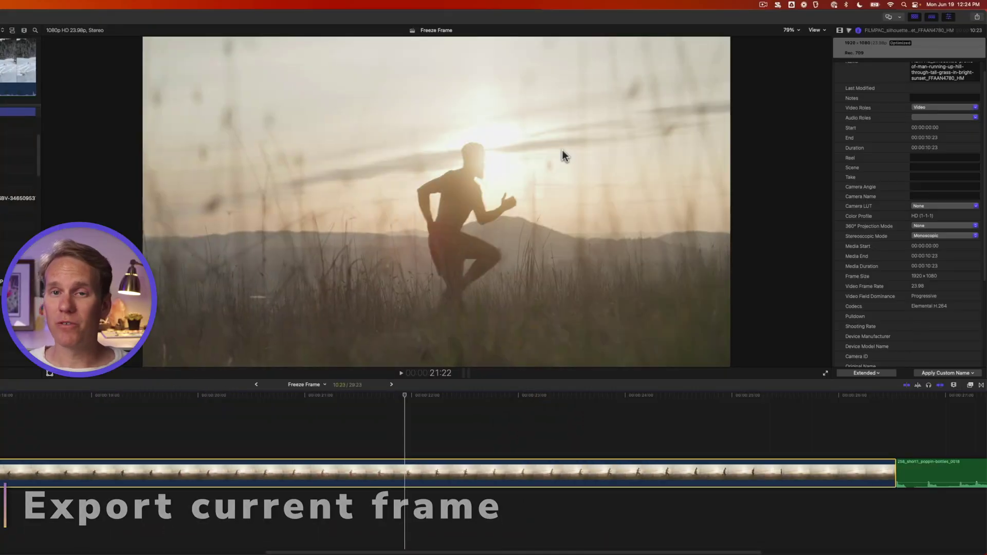
# Add a Save Current Frame share destination with its Export format set to JPEG Image
pyautogui.click(976, 16)
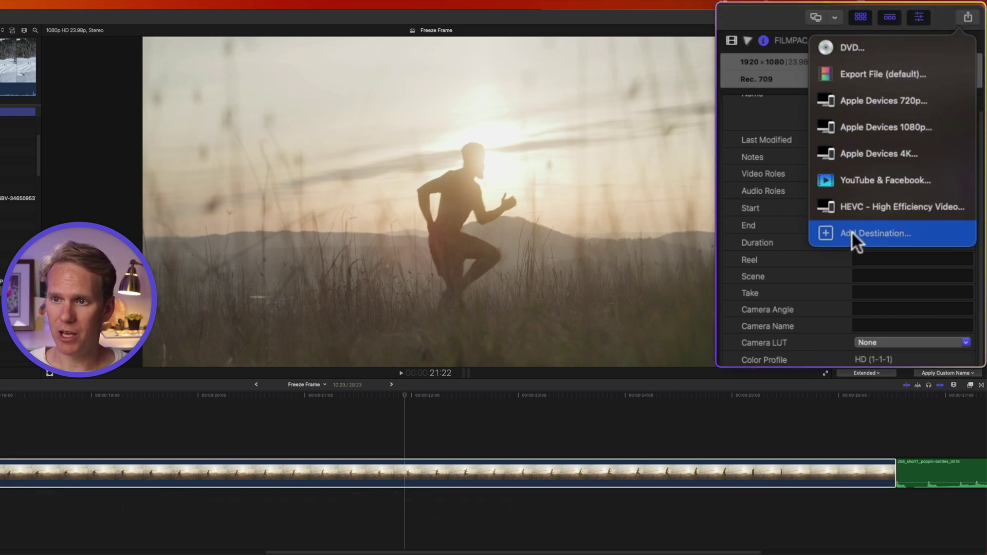
pyautogui.click(893, 232)
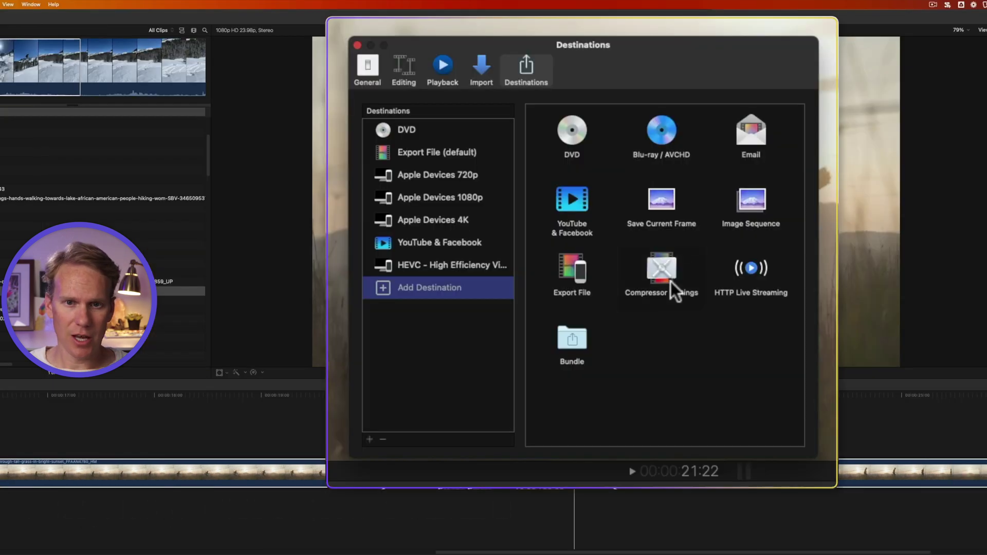
pyautogui.moveTo(667, 199); pyautogui.dragTo(434, 266)
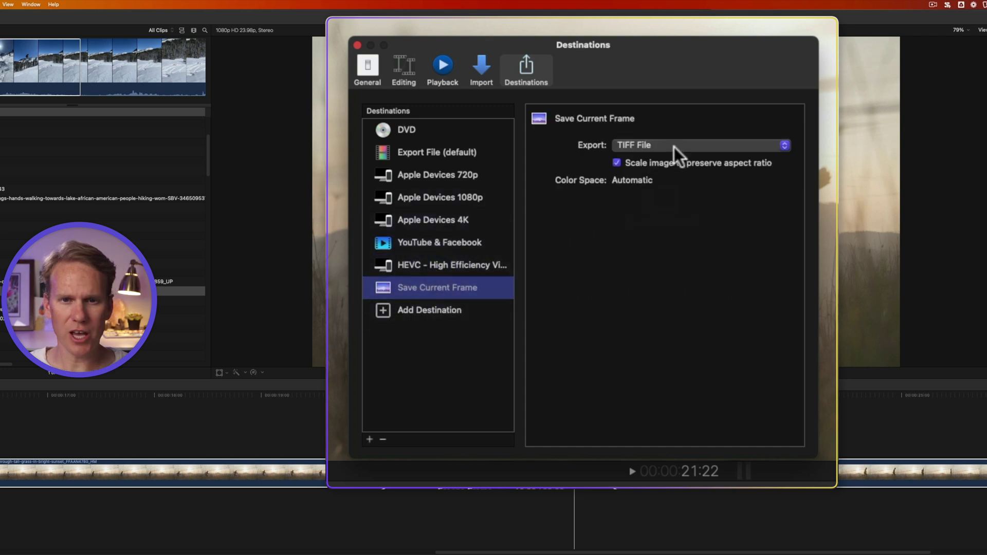
pyautogui.click(674, 147)
pyautogui.click(667, 88)
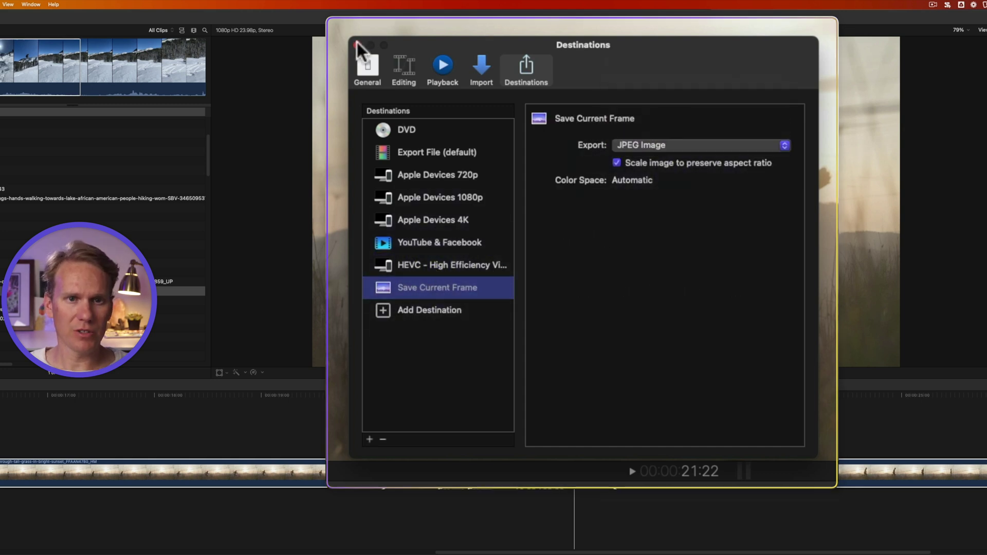
pyautogui.click(356, 44)
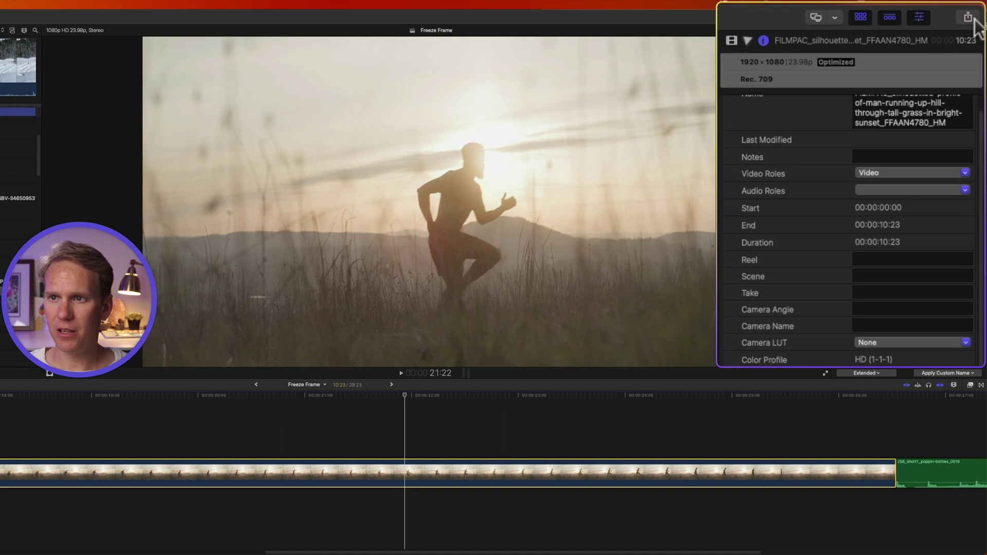
# Share the current runner frame via Save Current Frame, saving it as Freeze Frame on the Desktop
pyautogui.click(968, 19)
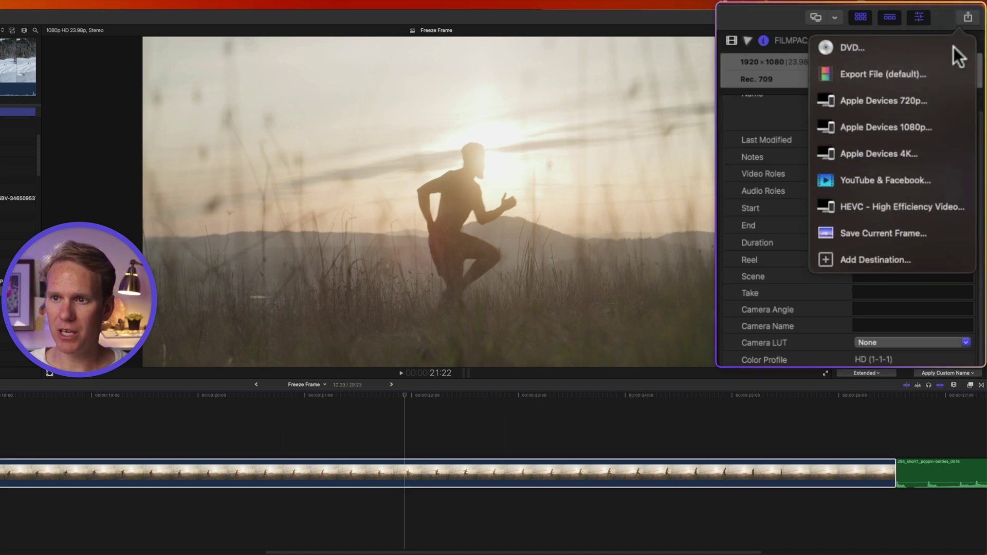
pyautogui.click(918, 233)
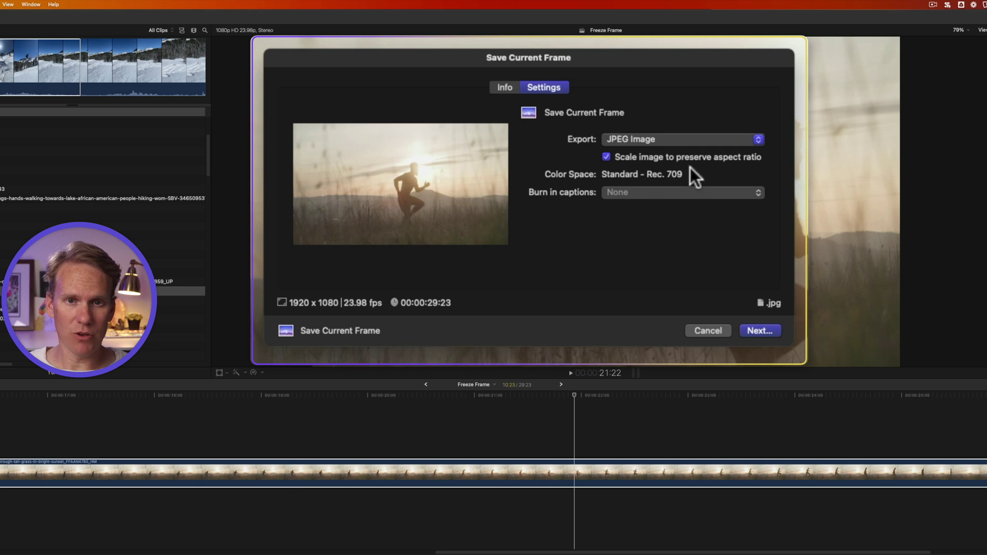
pyautogui.click(763, 330)
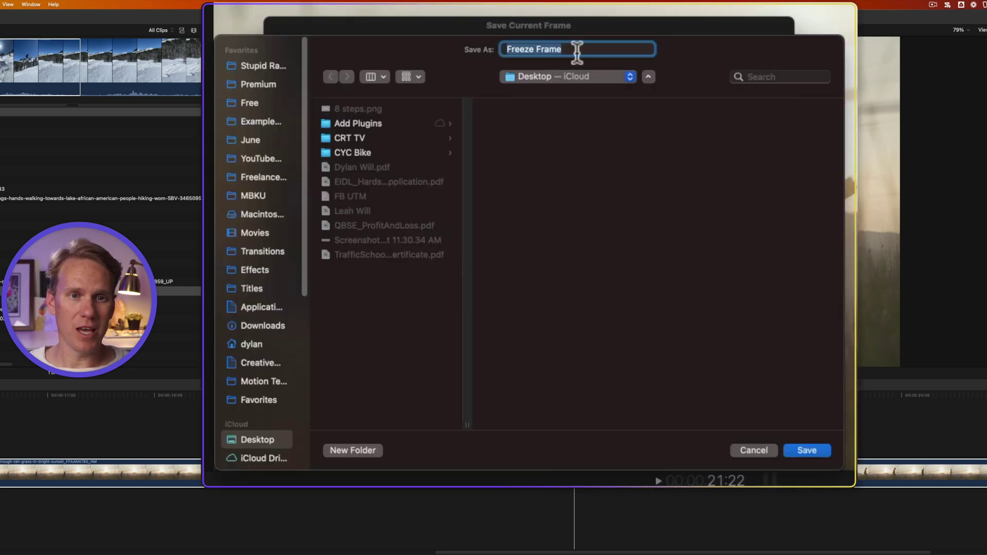
pyautogui.click(806, 451)
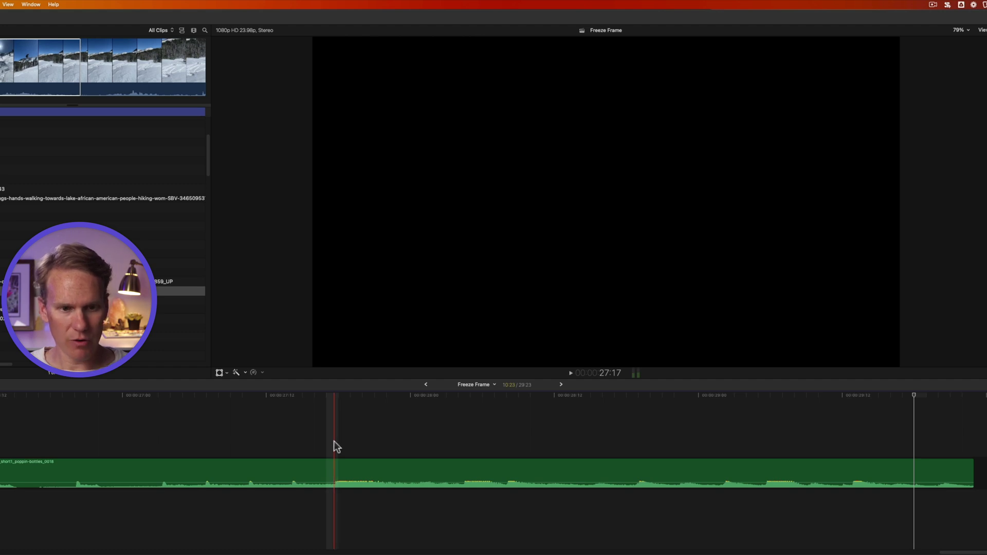
# Add a hold segment to the green audio clip with Shift-H and play it back
pyautogui.click(336, 463)
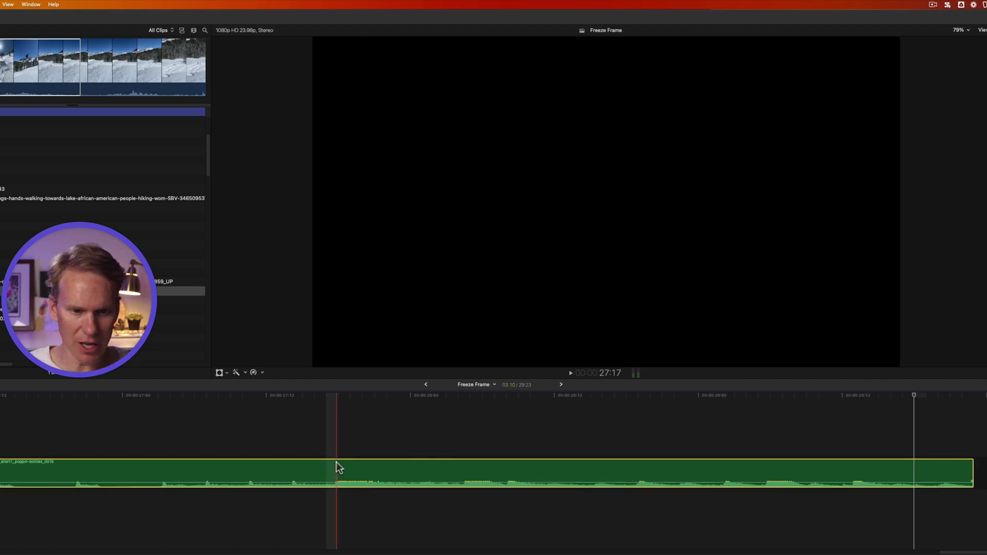
pyautogui.hotkey('shift', 'h')
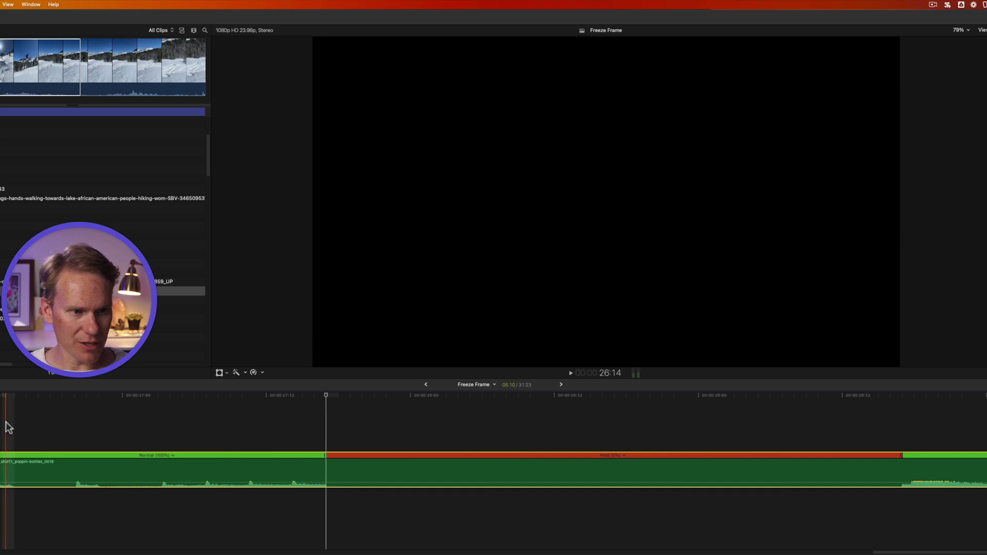
pyautogui.press('l')
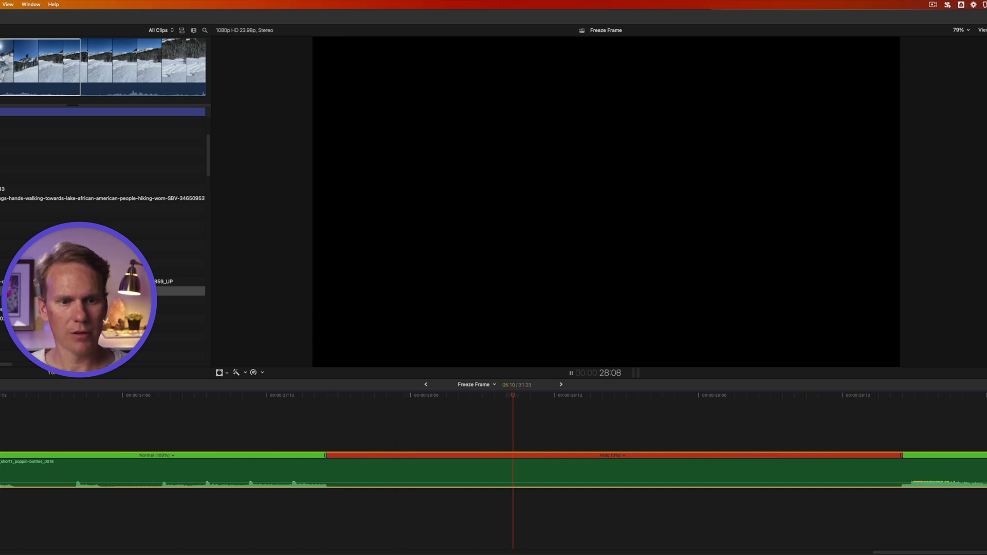
pyautogui.press('space')
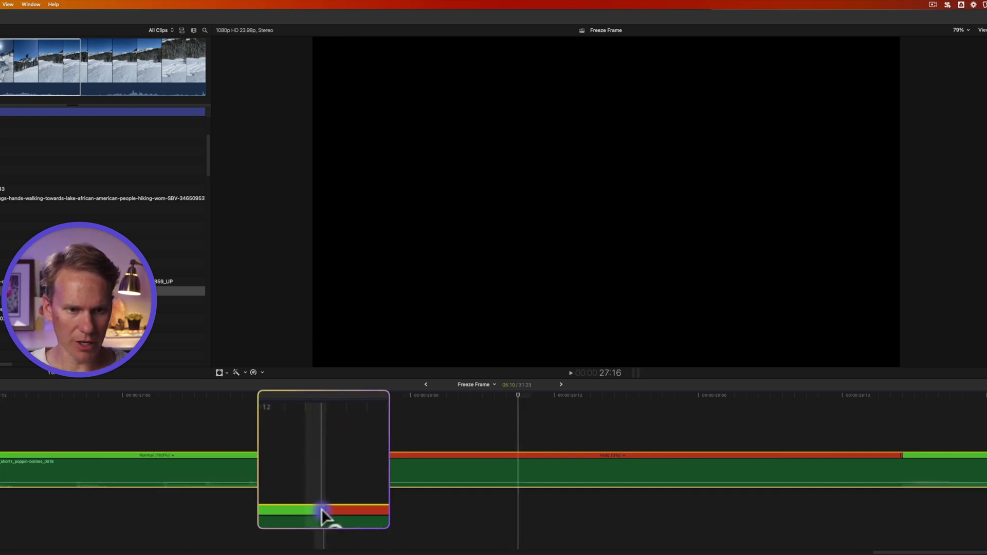
# Move the hold's source frame slightly later in the audio clip
pyautogui.doubleClick(321, 508)
pyautogui.click(363, 475)
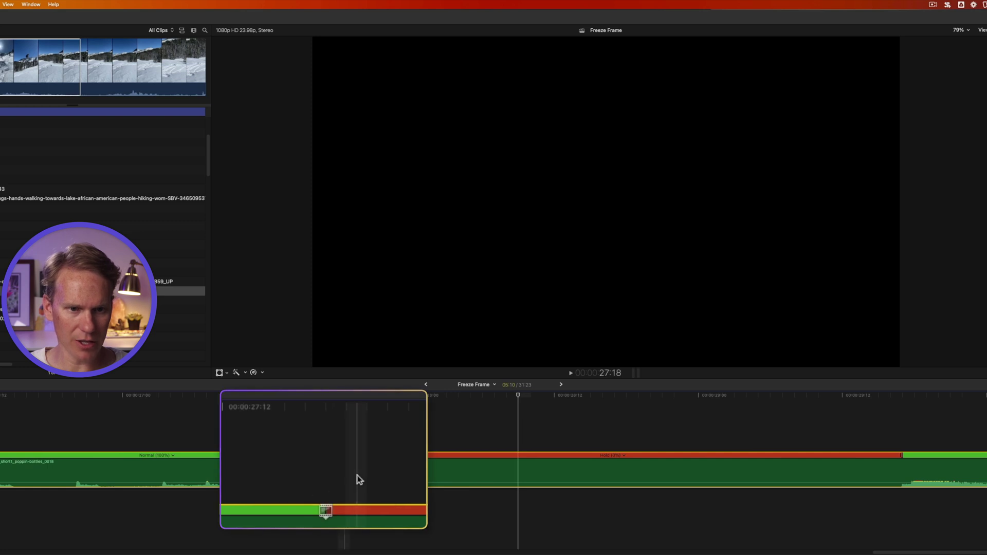
pyautogui.moveTo(358, 457)
pyautogui.mouseDown()
pyautogui.moveTo(381, 457)
pyautogui.moveTo(371, 460)
pyautogui.mouseUp()
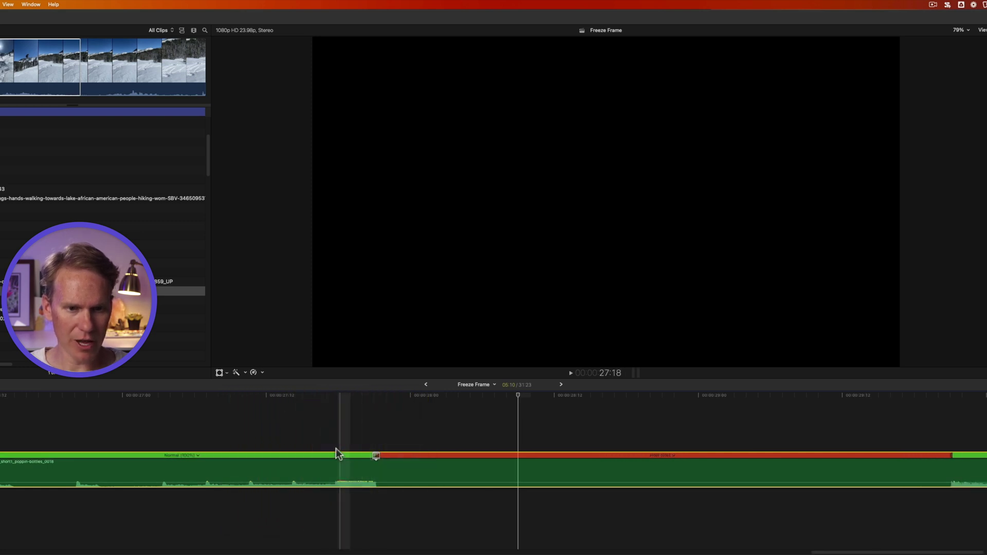
# Zoom in on the audio clip's end and shorten its hold section
pyautogui.hotkey('shift', 'z')
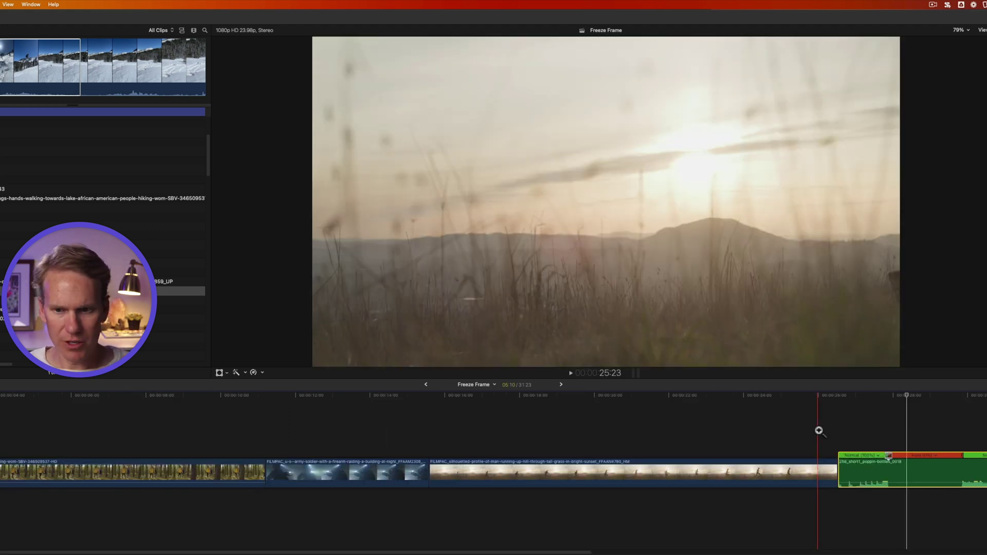
pyautogui.moveTo(817, 420); pyautogui.dragTo(630, 500)
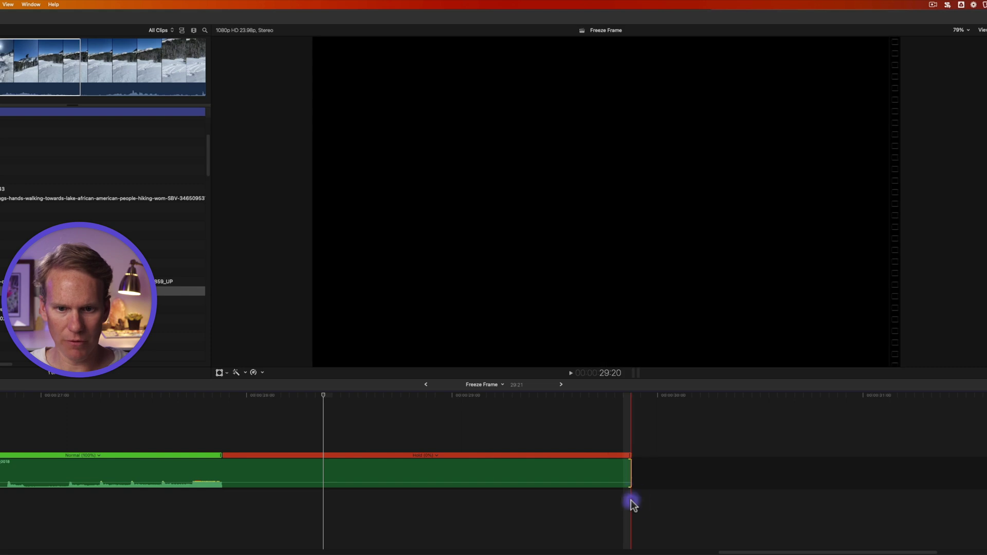
pyautogui.moveTo(630, 455); pyautogui.dragTo(759, 466)
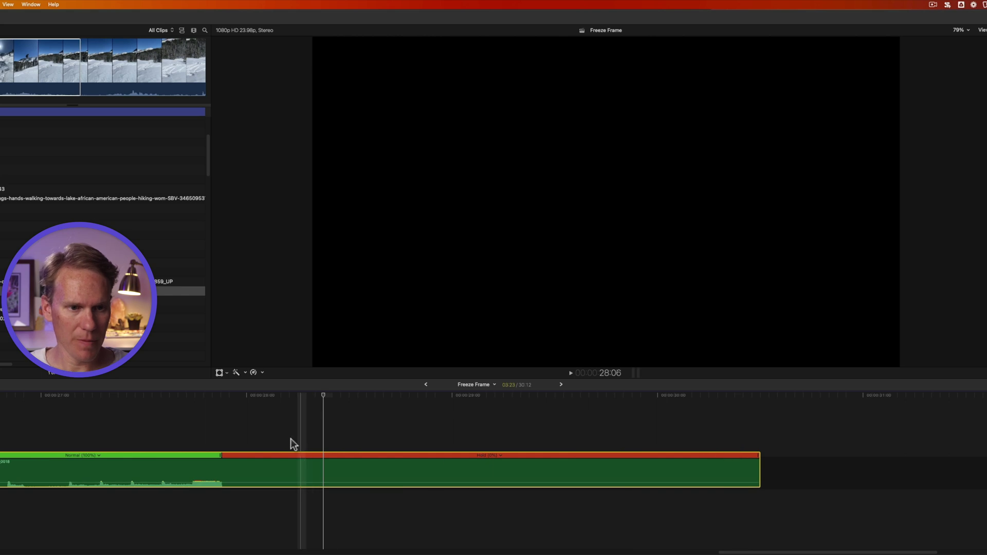
# Apply the Cathedral 2 reverb from the Spaces category to the audio clip at the hold's start
pyautogui.click(219, 419)
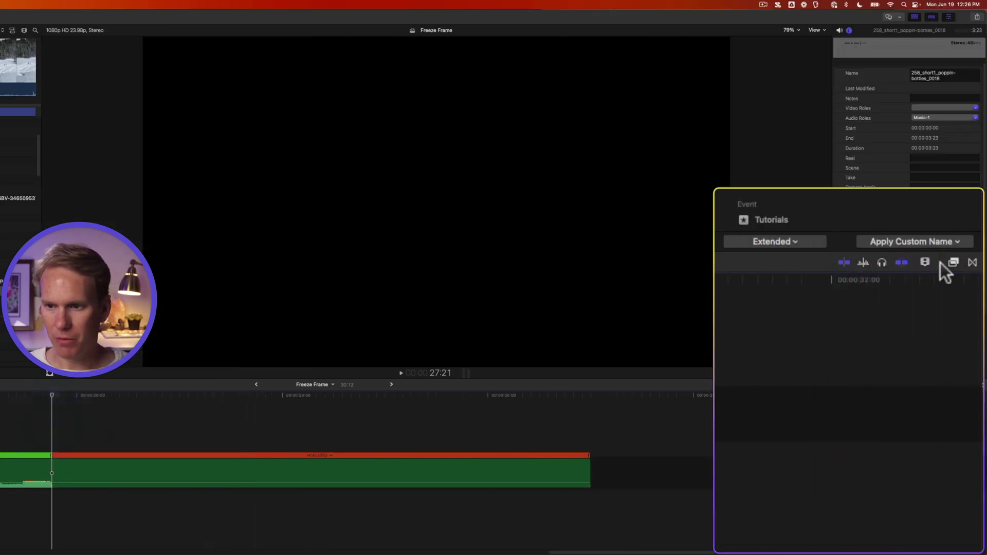
pyautogui.click(952, 262)
pyautogui.scroll(-10, 759, 457)
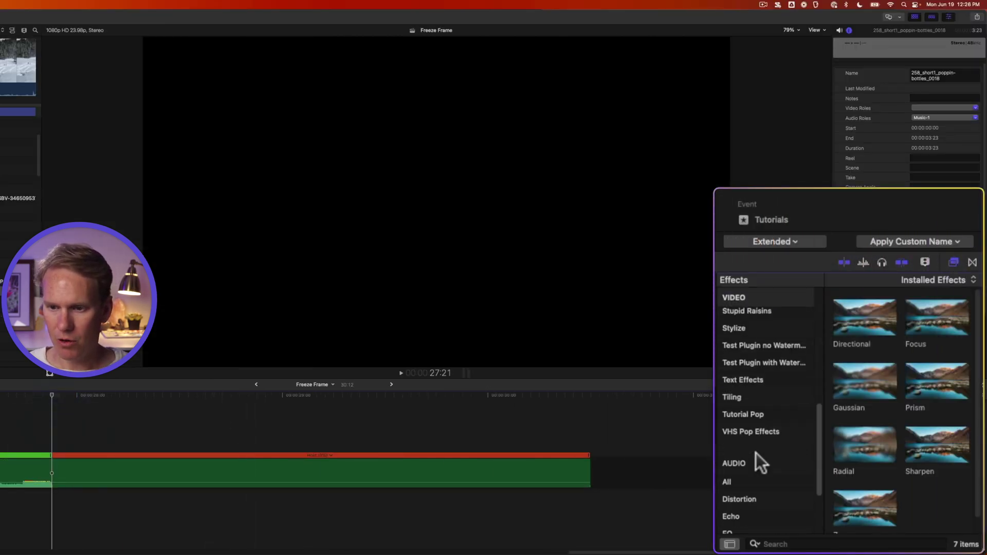
pyautogui.scroll(-4, 757, 452)
pyautogui.click(758, 489)
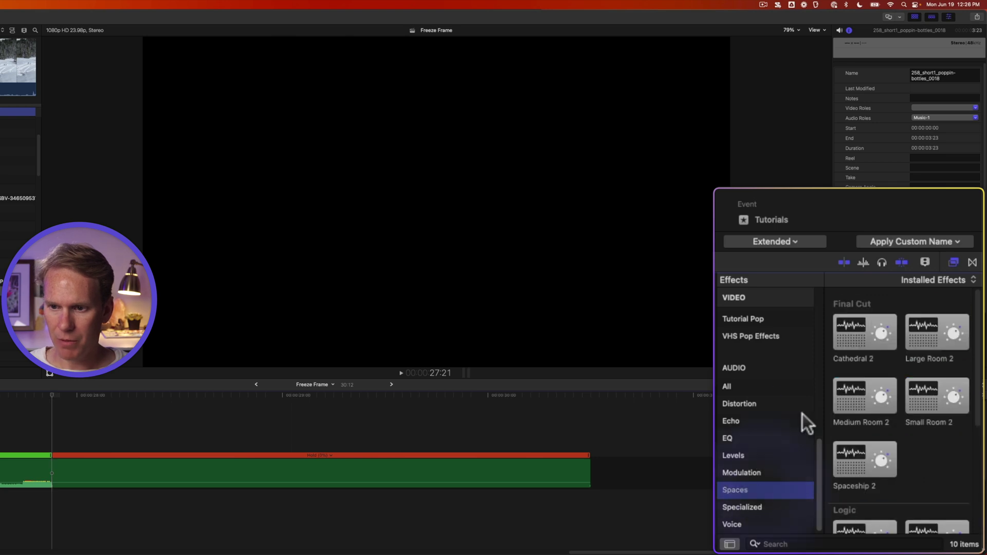
pyautogui.moveTo(874, 324); pyautogui.dragTo(234, 473)
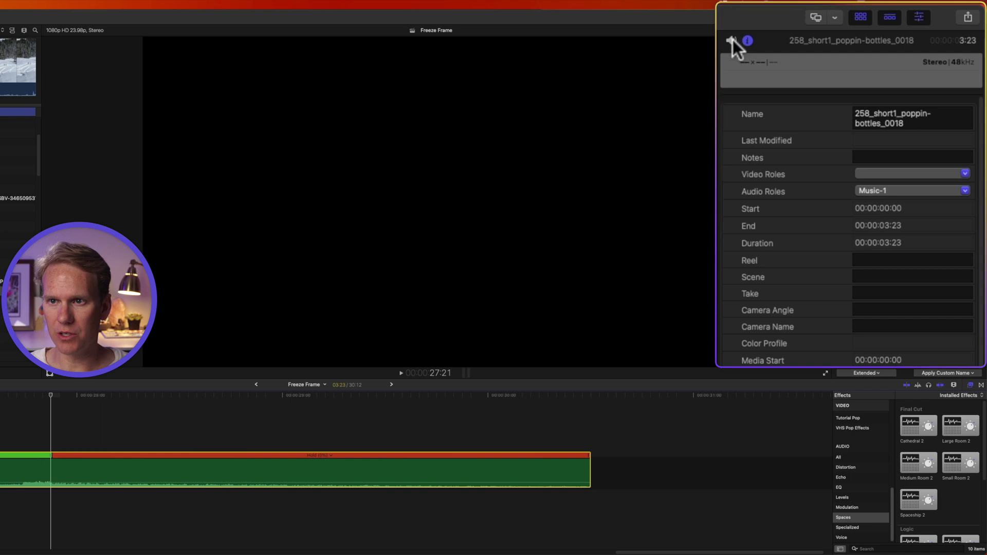
# Keyframe the Cathedral 2 Amount at 0, then step the playhead forward one frame
pyautogui.click(732, 40)
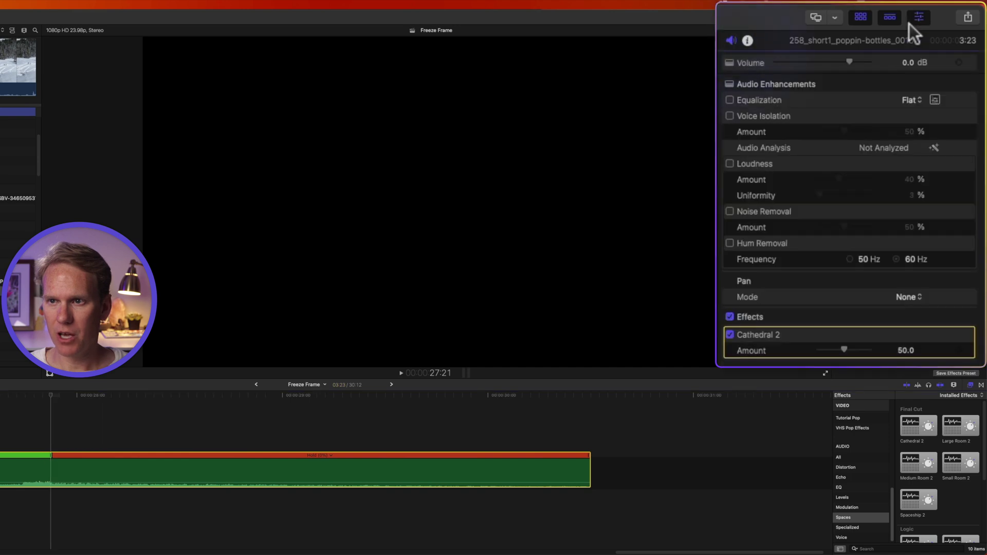
pyautogui.click(918, 19)
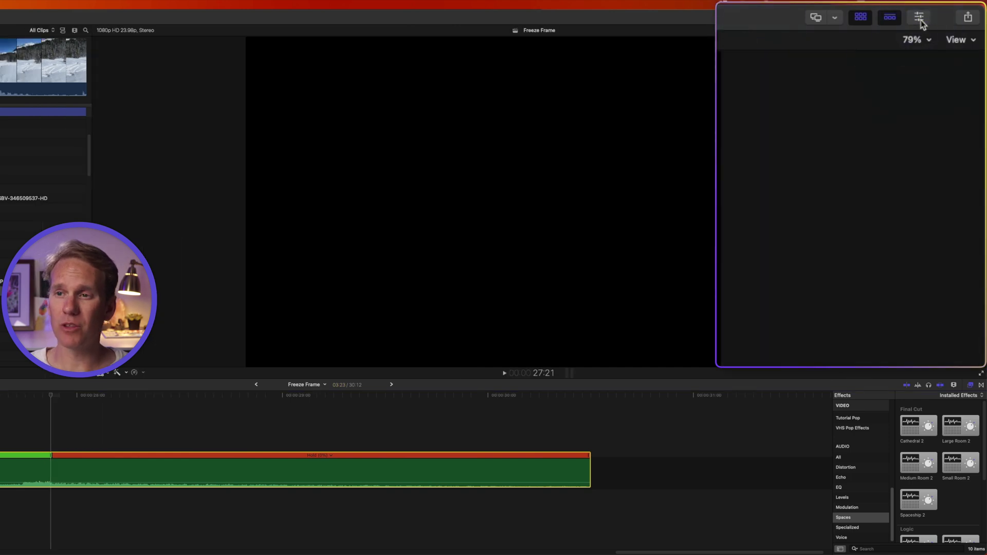
pyautogui.click(920, 19)
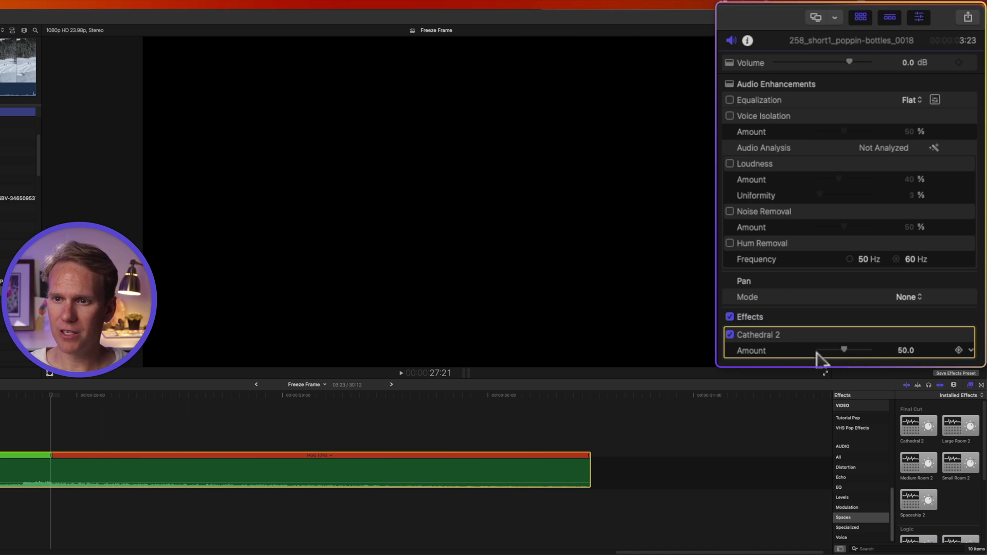
pyautogui.click(959, 350)
pyautogui.moveTo(837, 347); pyautogui.dragTo(794, 346)
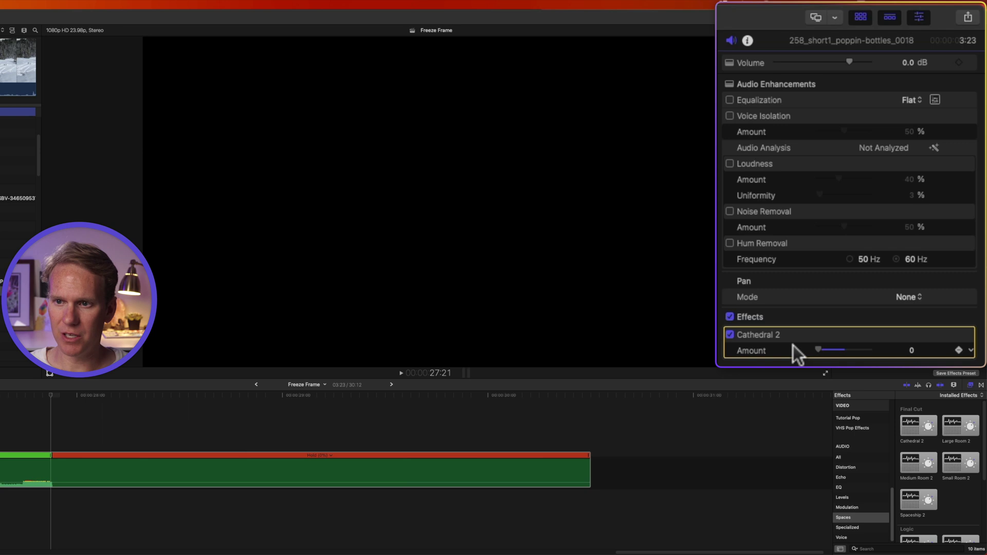
pyautogui.press('super+4')
pyautogui.press('Right')
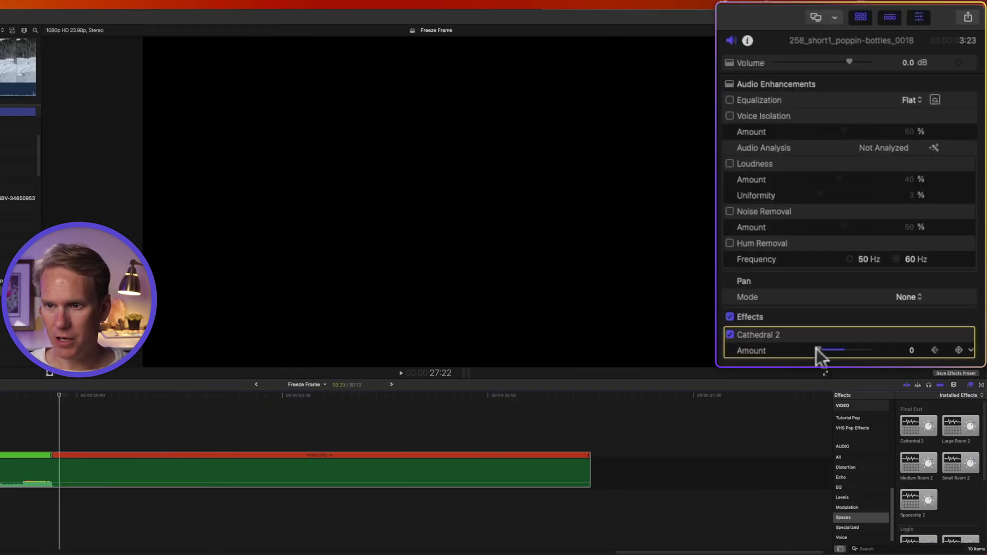
# Keyframe Cathedral 2 Amount at 100 and fade the audio out from the hold's end
pyautogui.moveTo(816, 349); pyautogui.dragTo(908, 347)
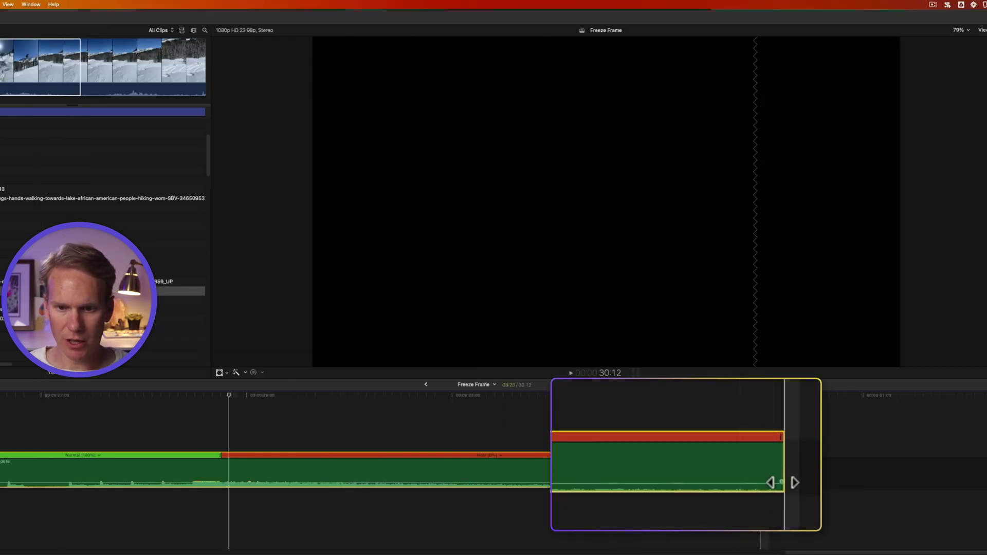
pyautogui.moveTo(782, 482); pyautogui.dragTo(526, 474)
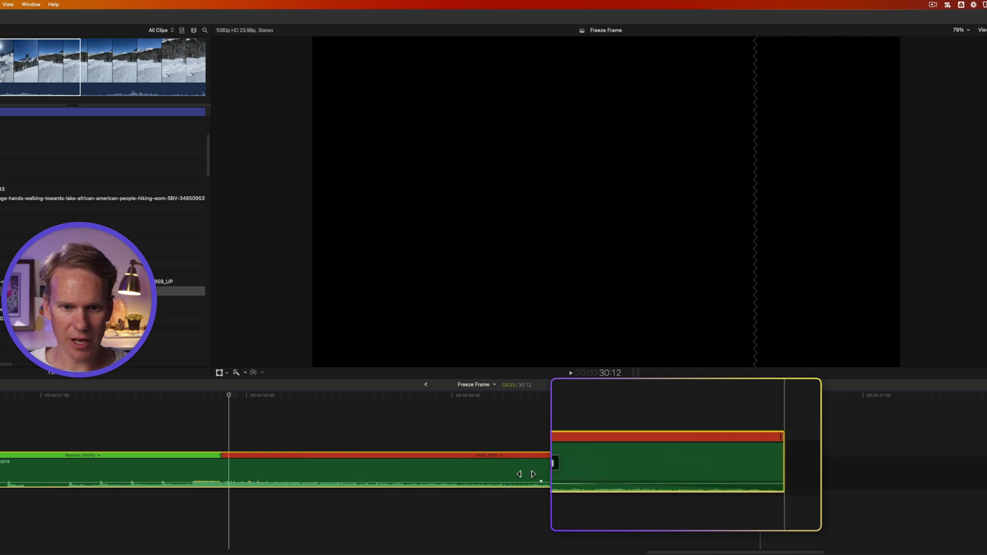
pyautogui.moveTo(316, 465); pyautogui.dragTo(221, 466)
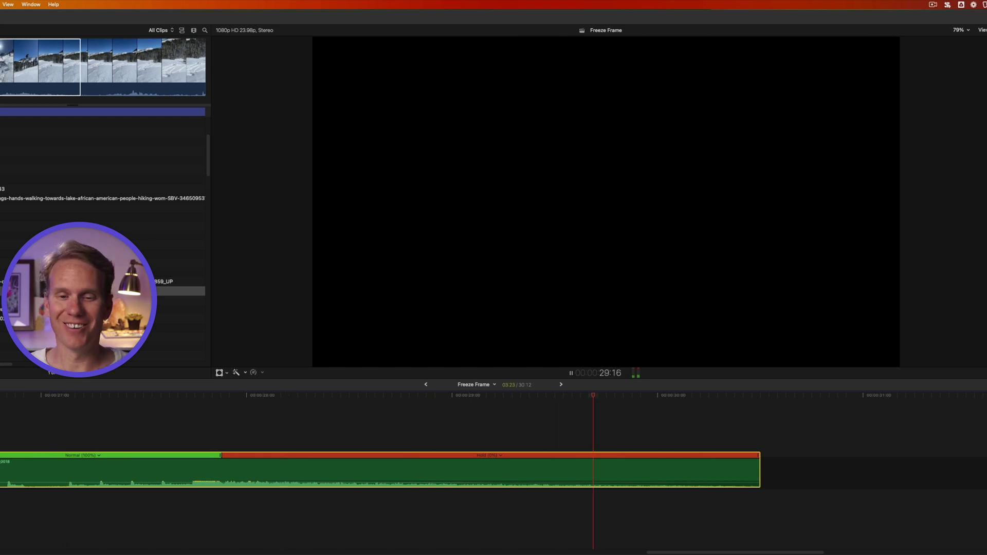
pyautogui.press('space')
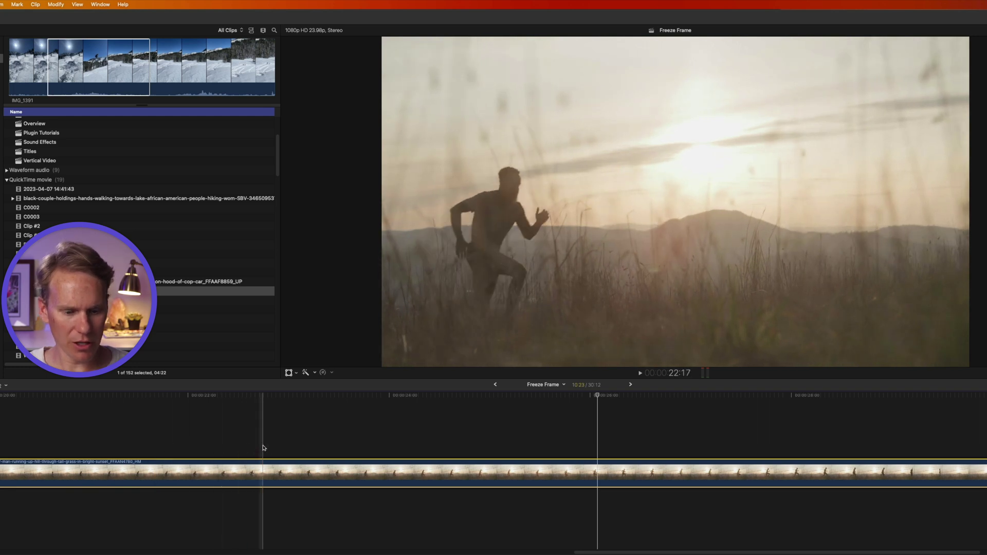
# Add a marker on the runner clip, then reveal and select its source clip in the browser
pyautogui.press('m')
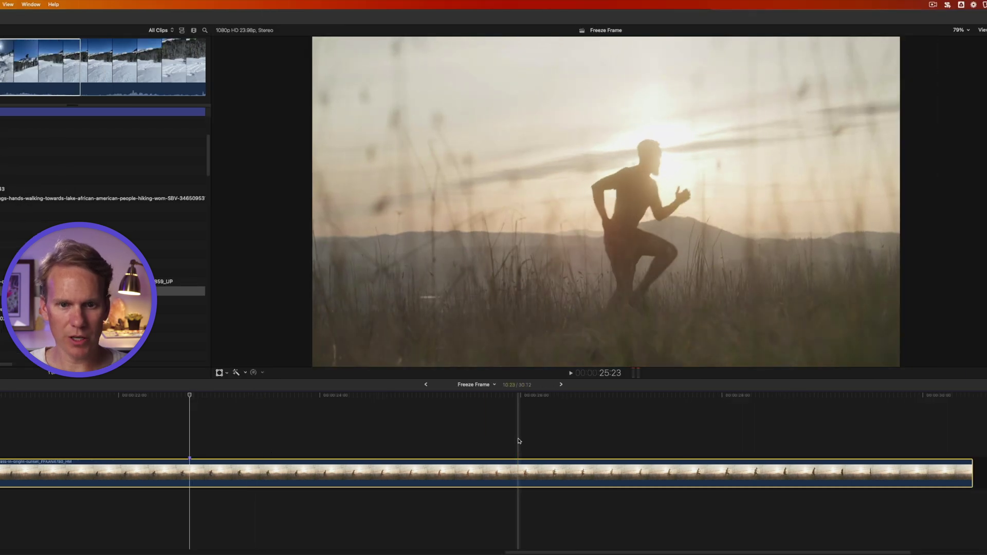
pyautogui.click(518, 441)
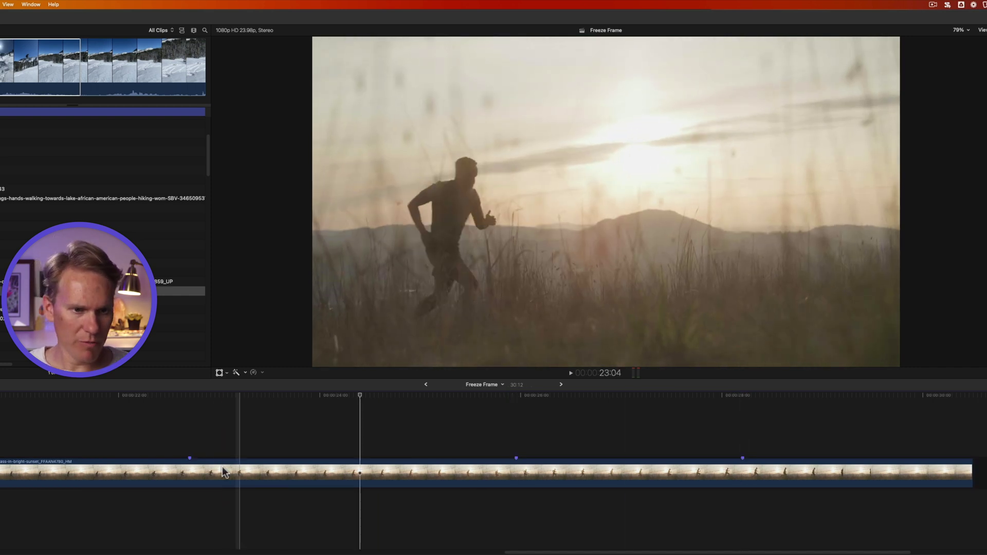
pyautogui.keyDown('alt'); pyautogui.click(190, 474); pyautogui.keyUp('alt')
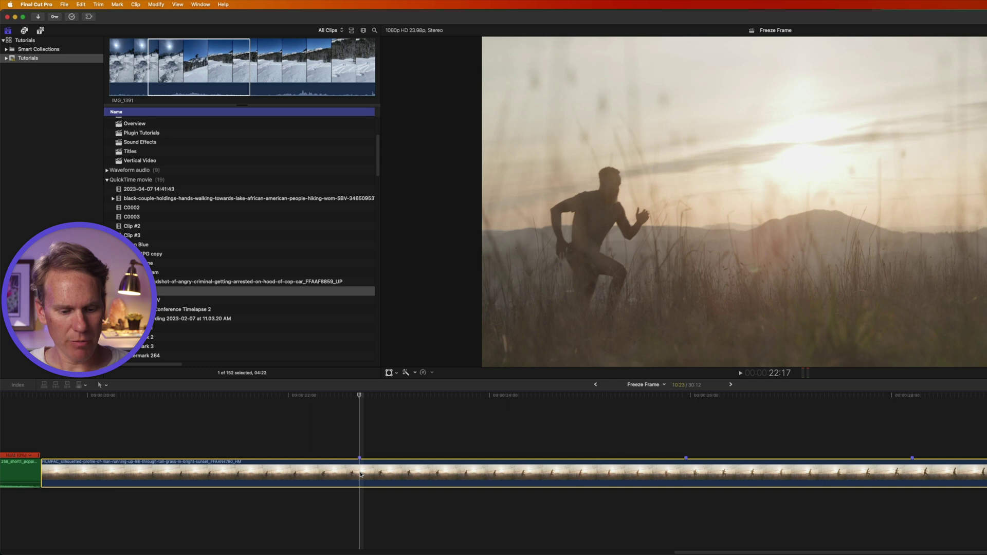
pyautogui.hotkey('shift', 'f')
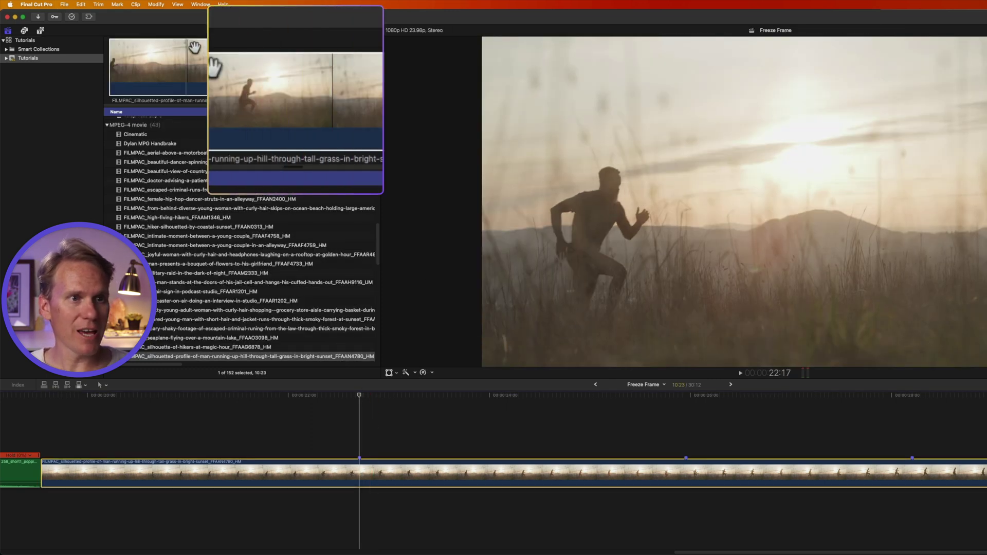
pyautogui.click(178, 62)
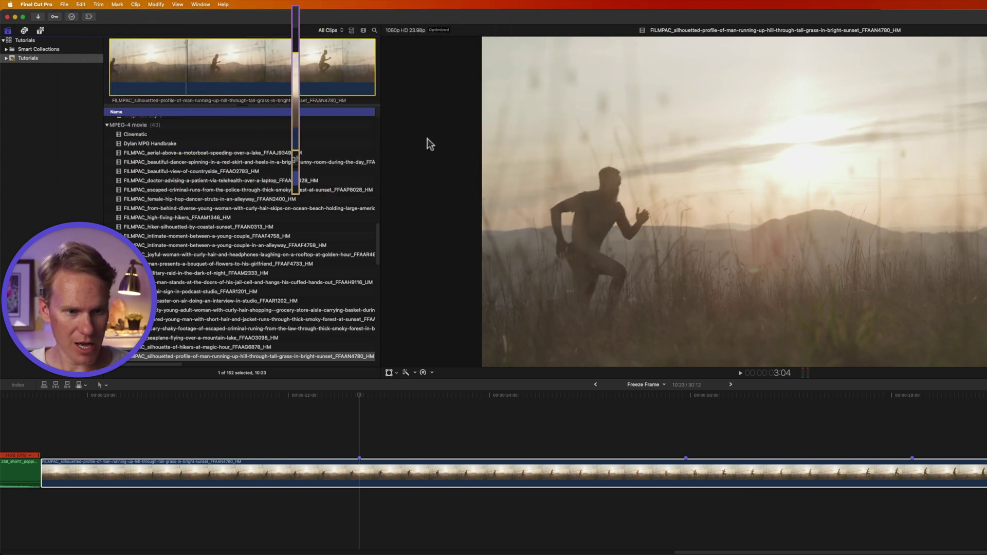
# Connect three copies of the runner source clip at the markers, extending them to the main clip's end
pyautogui.hotkey('alt', 'f')
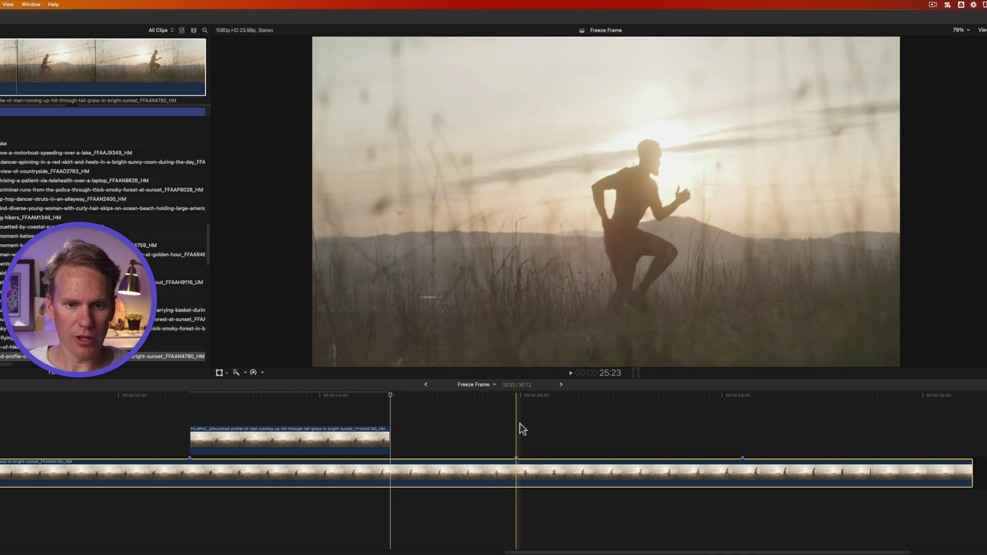
pyautogui.press('alt')
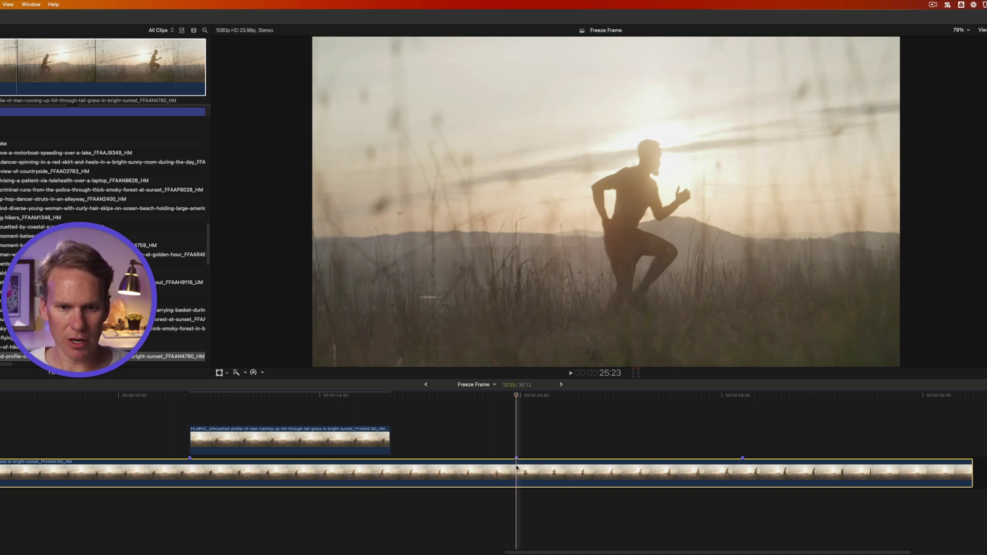
pyautogui.hotkey('shift', 'f')
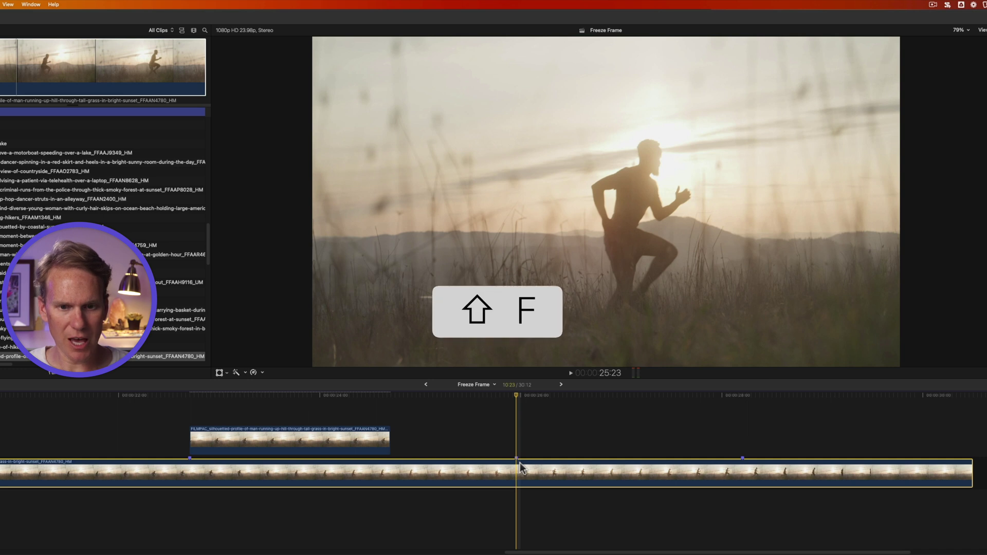
pyautogui.hotkey('alt', 'f')
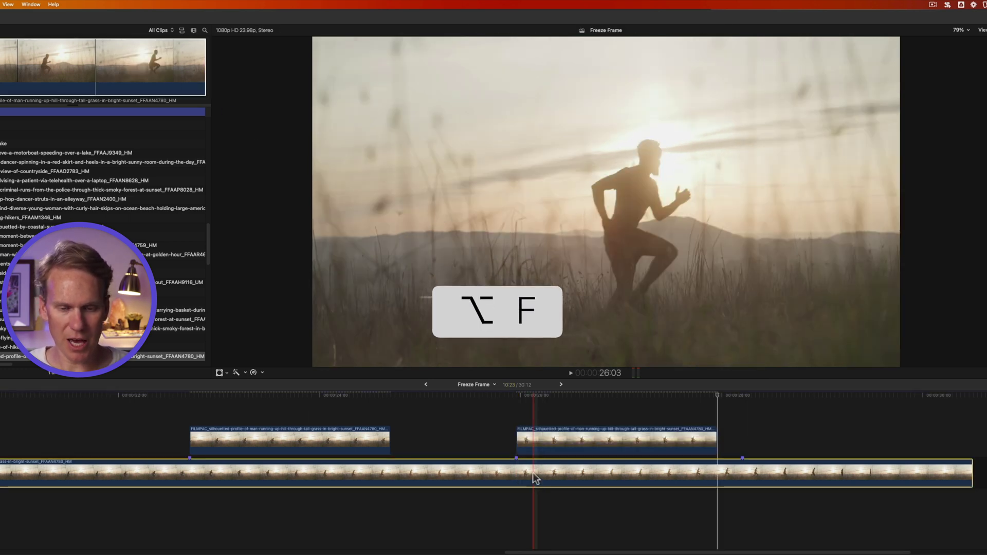
pyautogui.keyDown('alt'); pyautogui.click(743, 473); pyautogui.keyUp('alt')
pyautogui.hotkey('shift', 'f')
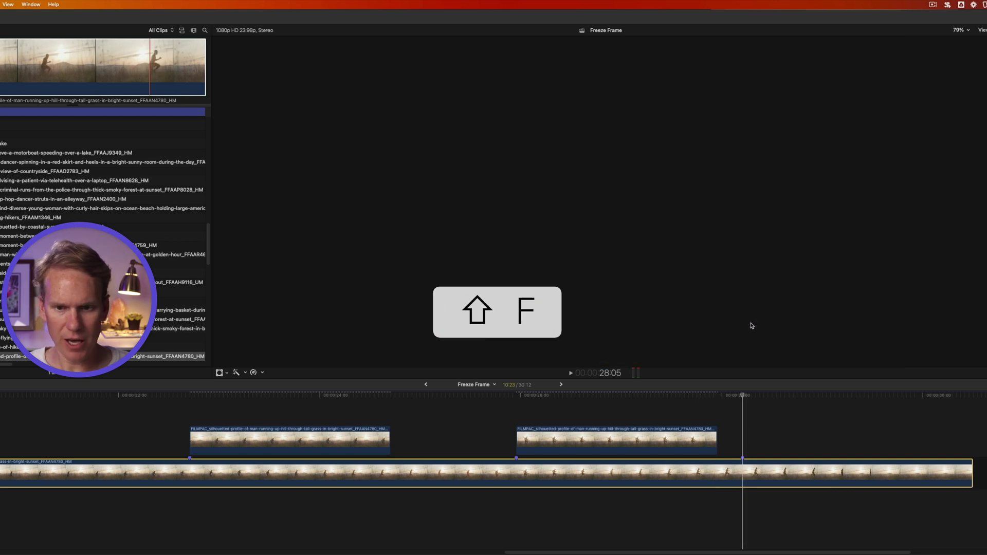
pyautogui.hotkey('alt', 'f')
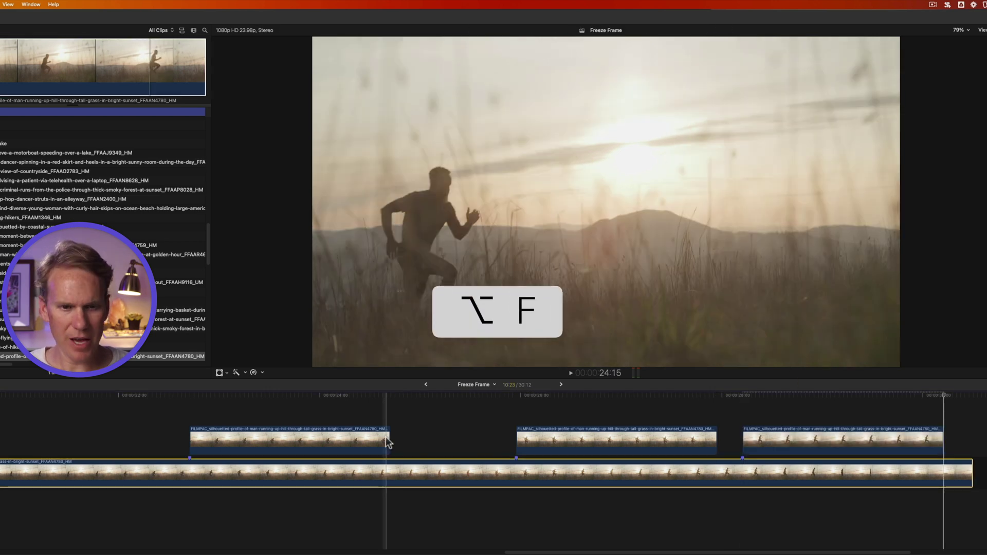
pyautogui.moveTo(387, 442); pyautogui.dragTo(977, 446)
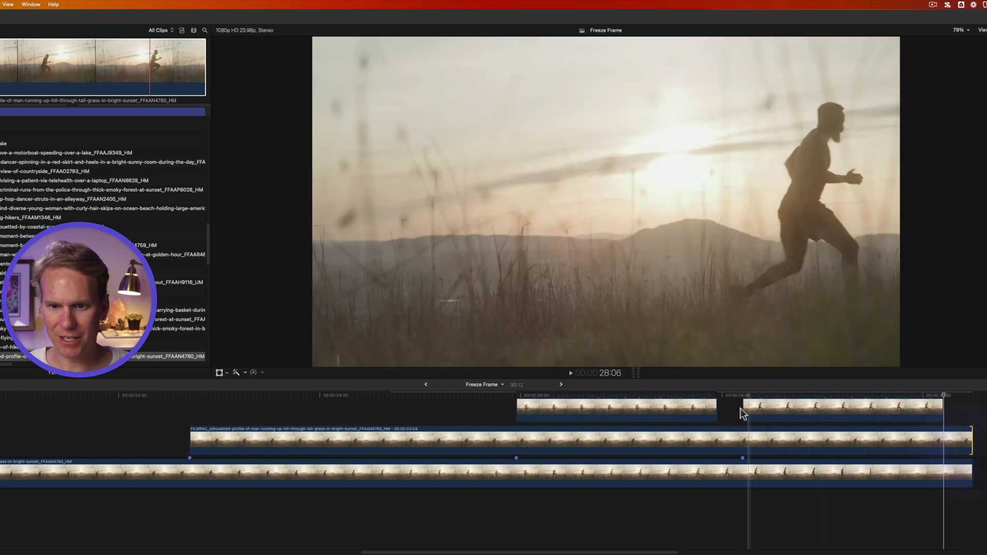
pyautogui.moveTo(716, 410); pyautogui.dragTo(952, 411)
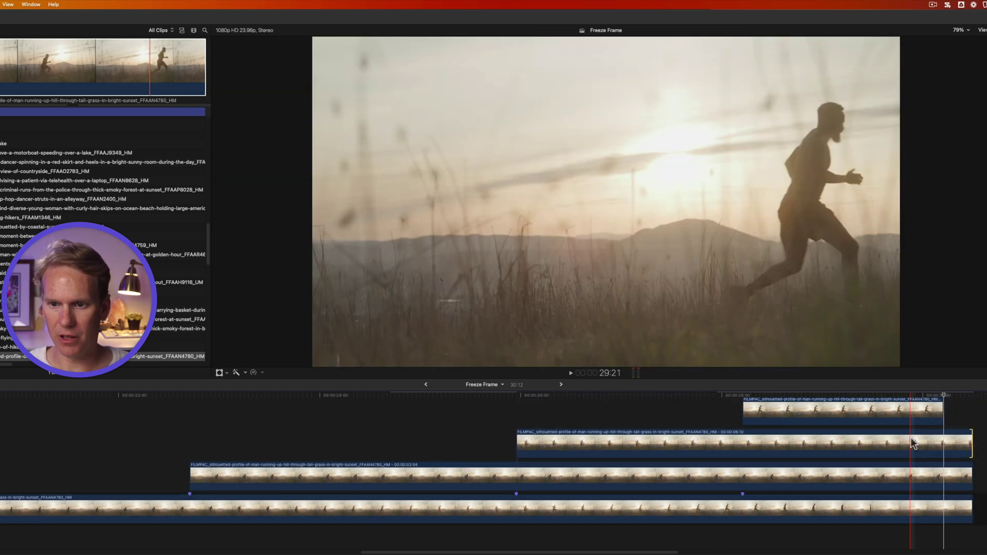
# Set the three connected runner clips' blend mode to Darken and play back to preview
pyautogui.moveTo(839, 407); pyautogui.dragTo(842, 501)
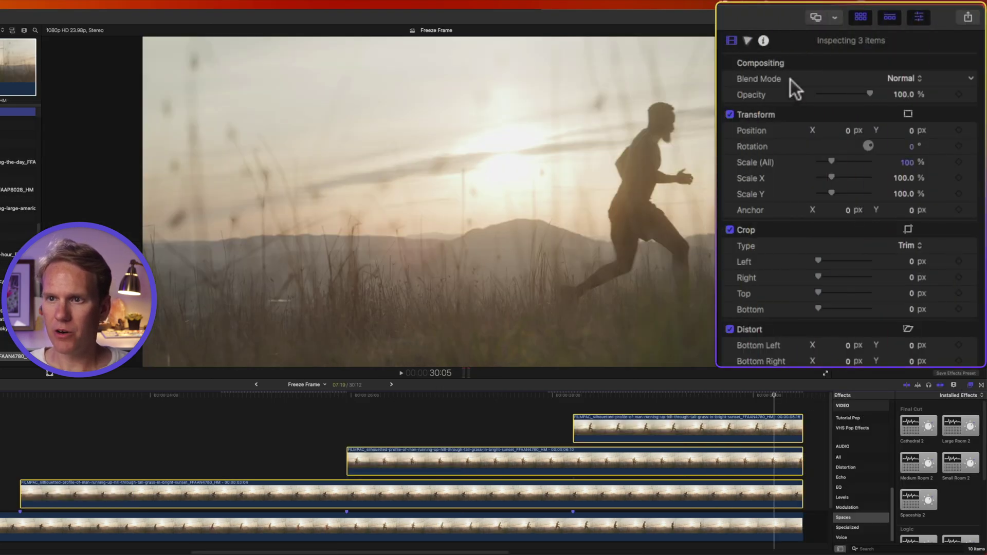
pyautogui.click(908, 77)
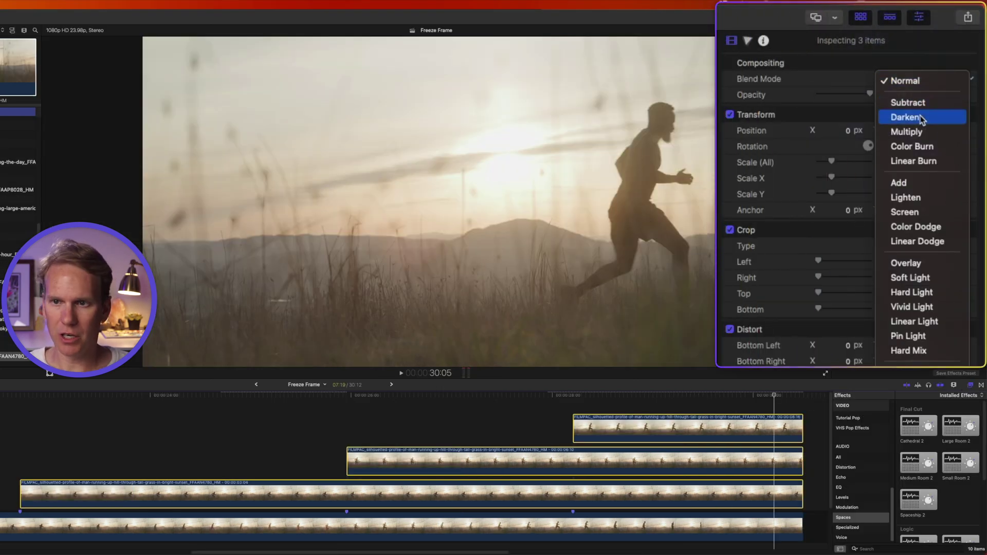
pyautogui.click(920, 115)
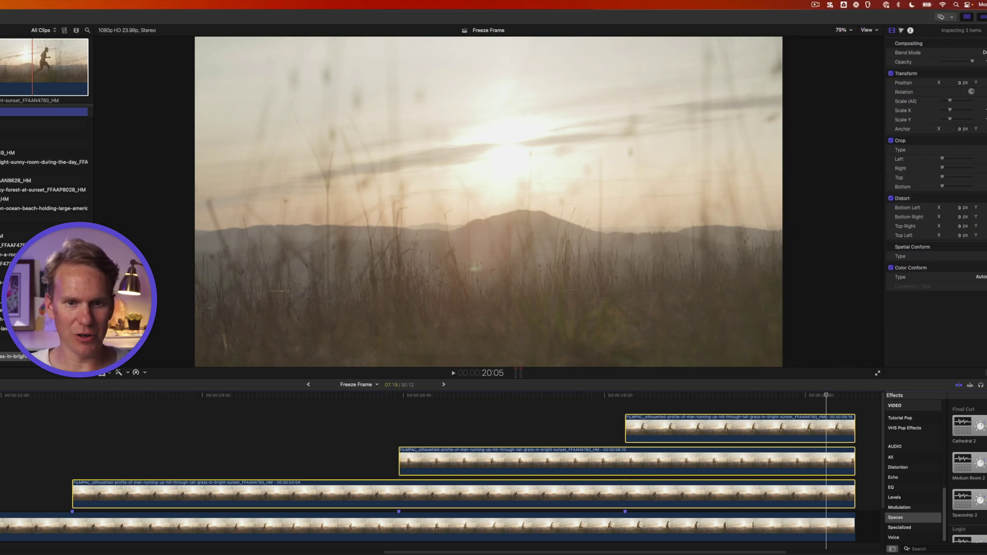
pyautogui.press('space')
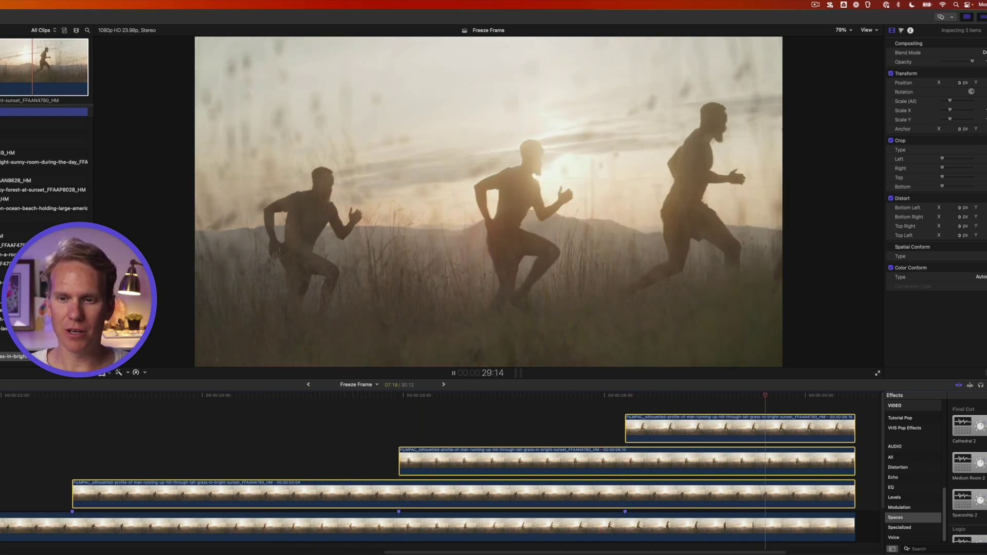
pyautogui.press('space')
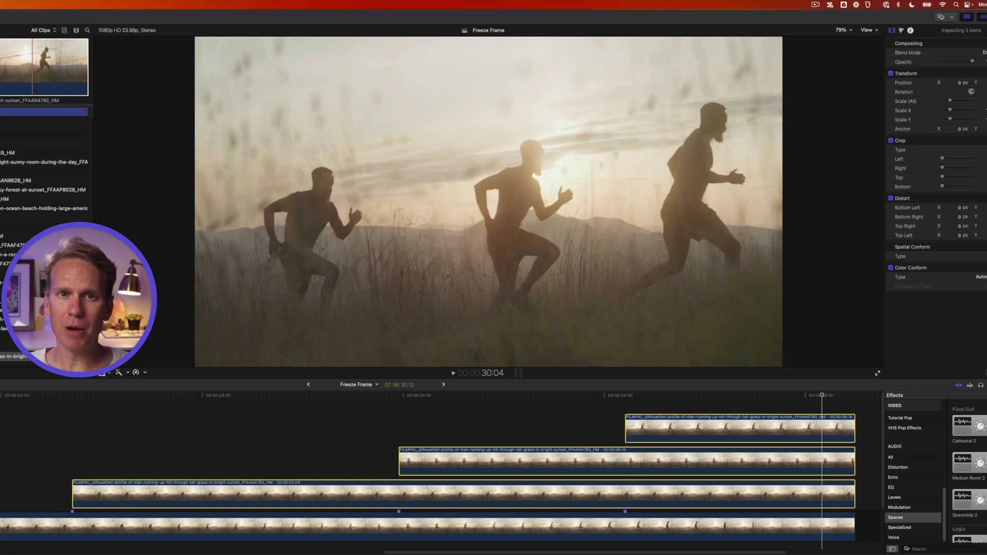